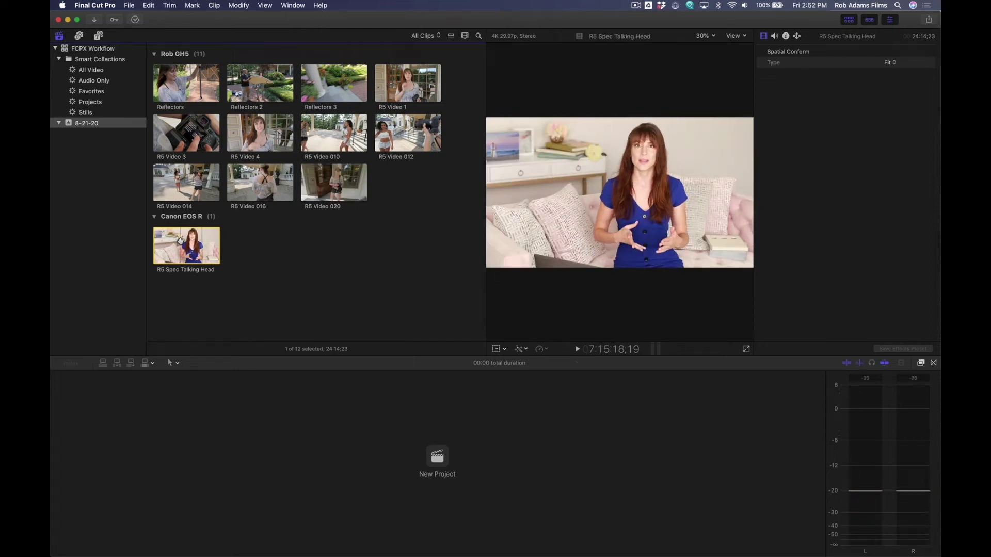
# Open the media import window, close it without importing, and clear the clip selection
pyautogui.press('super+i')
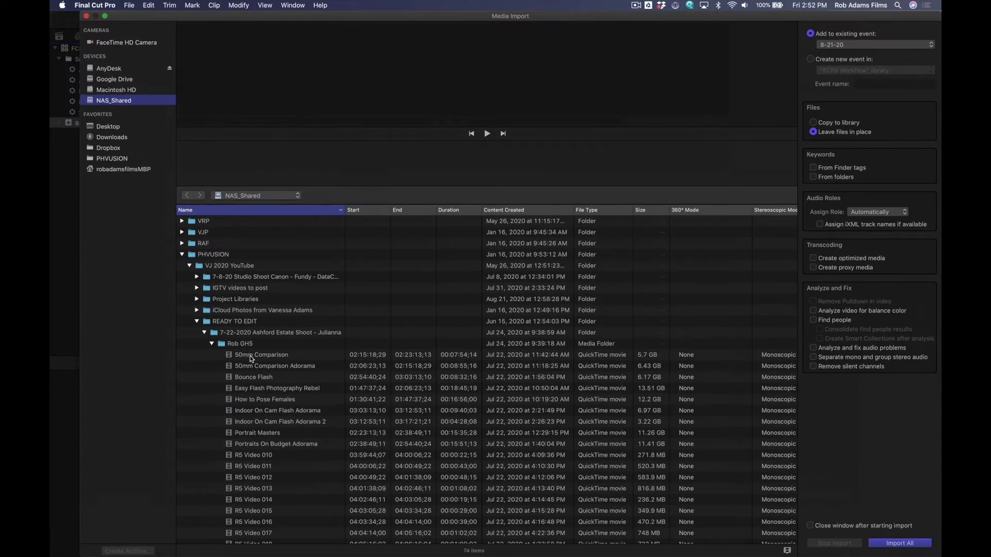
pyautogui.click(87, 17)
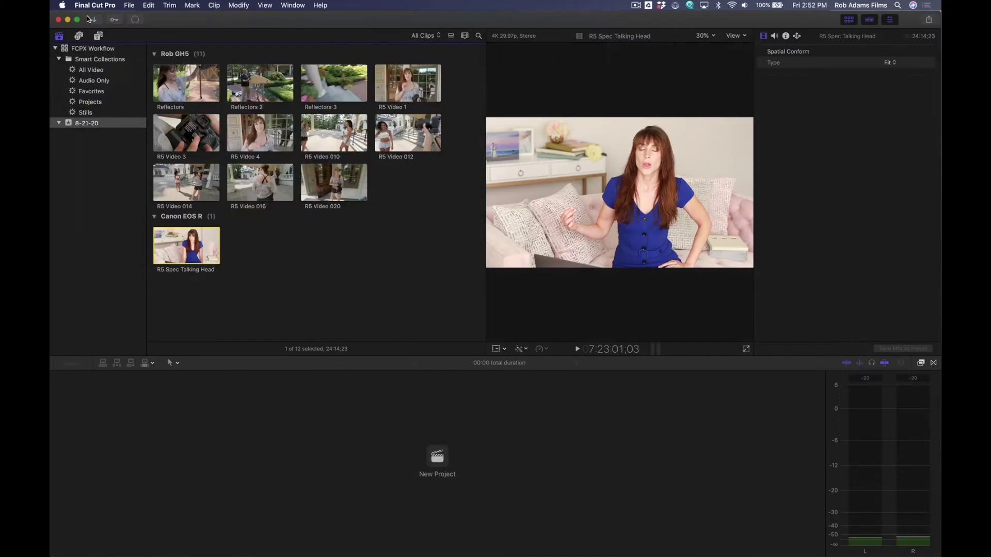
pyautogui.click(176, 56)
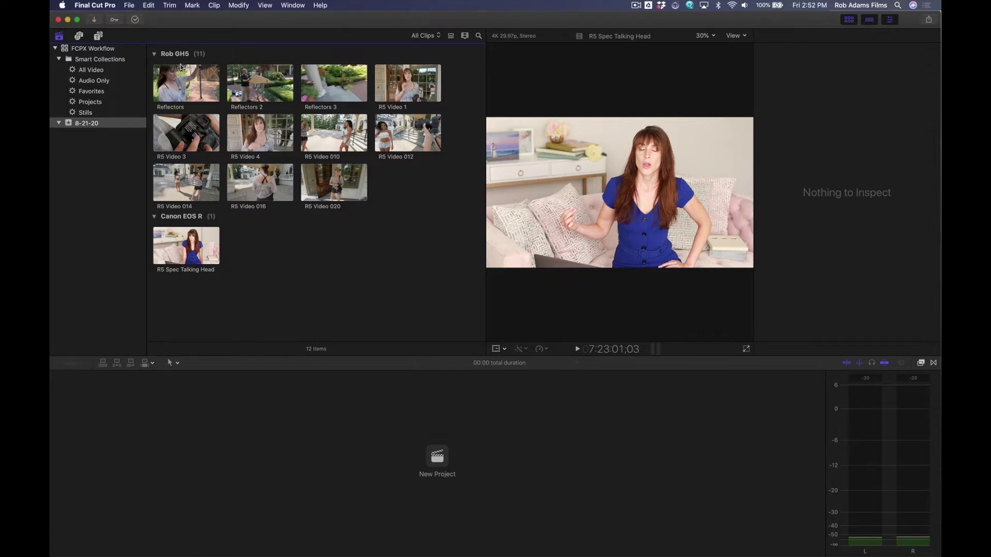
# Select the Rob GH5 clips and show their metadata in the Extended view
pyautogui.click(180, 67)
pyautogui.keyDown('shift'); pyautogui.click(325, 184); pyautogui.keyUp('shift')
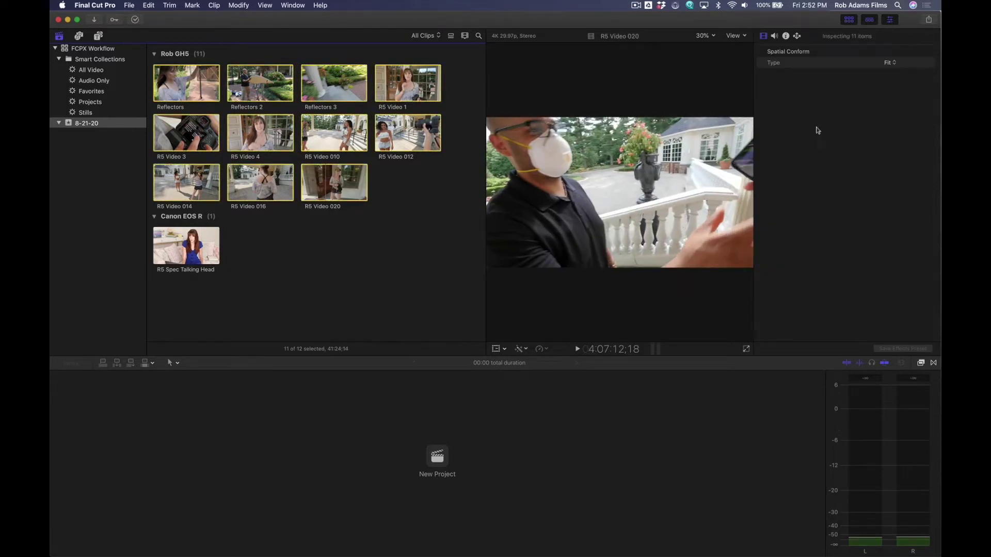
pyautogui.click(786, 36)
pyautogui.click(795, 349)
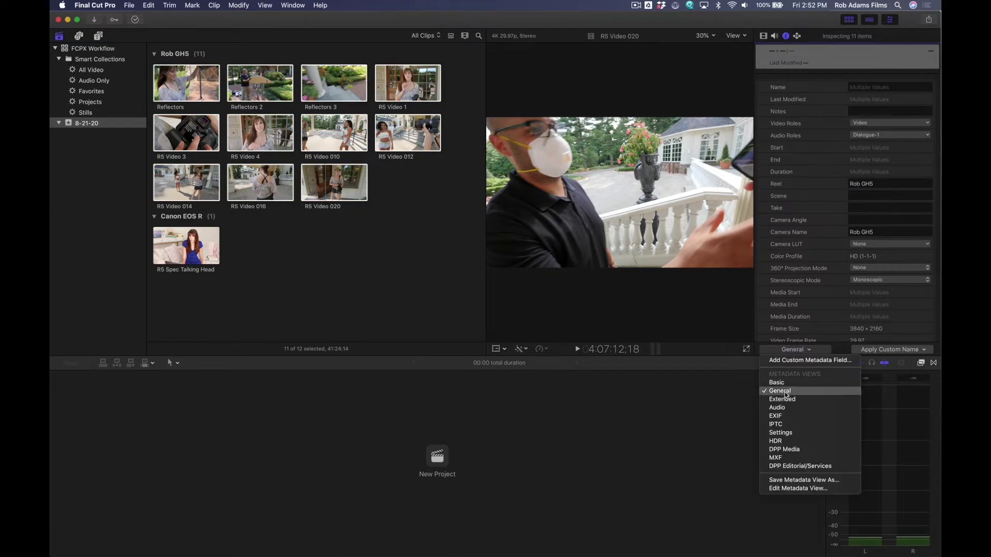
pyautogui.click(908, 214)
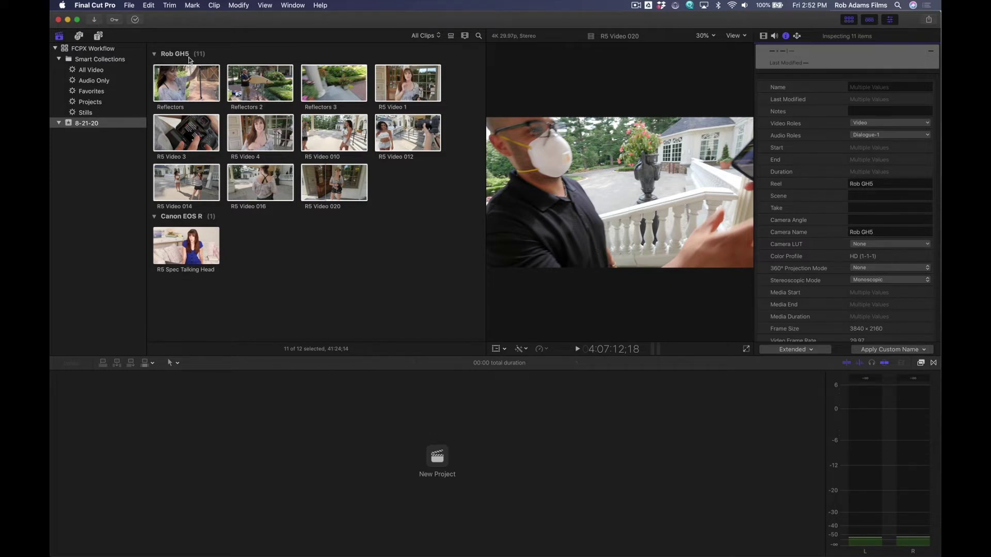
# Change the R5 Spec Talking Head clip's reel from 'Canon EOS R' to 'EOS R'
pyautogui.click(176, 238)
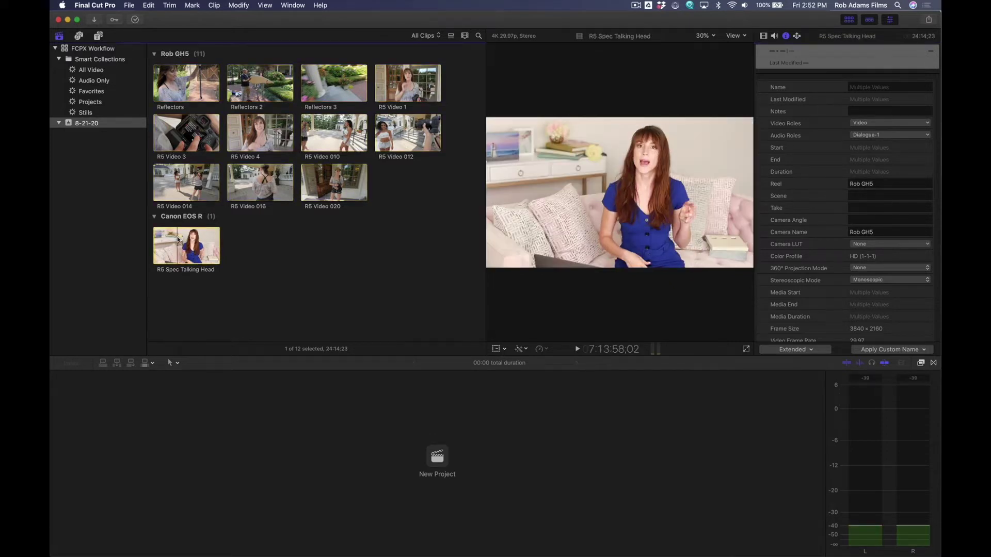
pyautogui.click(882, 184)
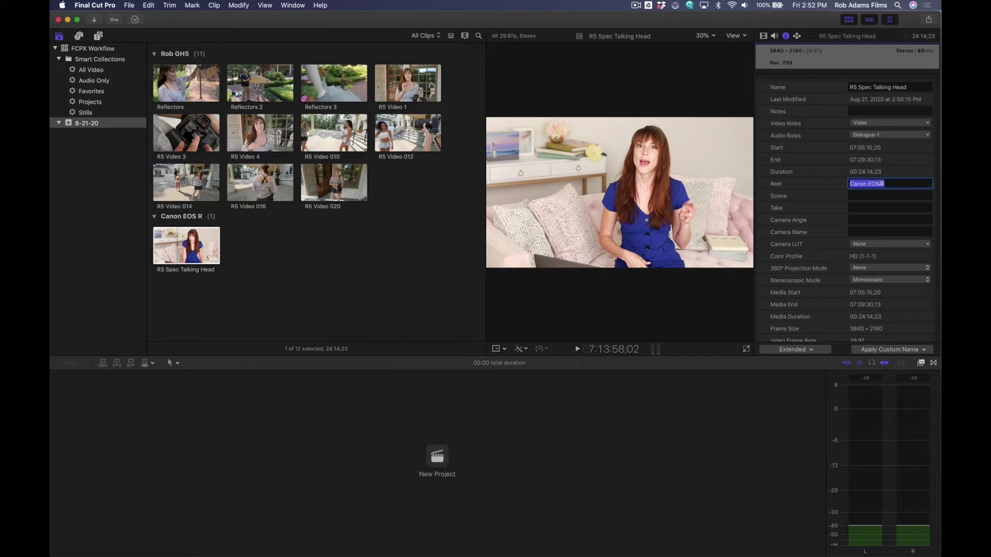
pyautogui.click(881, 183)
pyautogui.moveTo(868, 184); pyautogui.dragTo(831, 184)
pyautogui.press('BackSpace')
pyautogui.press('Return')
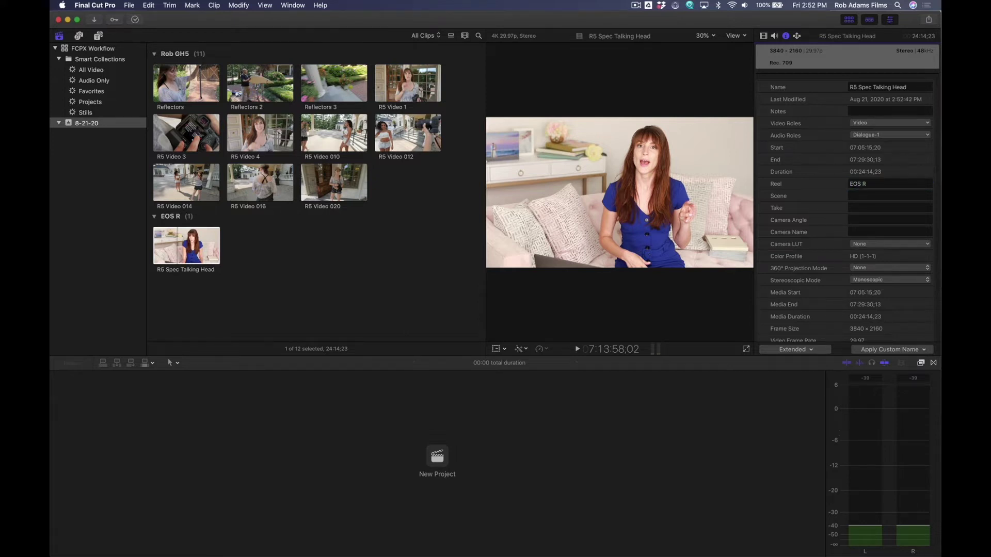
pyautogui.click(422, 36)
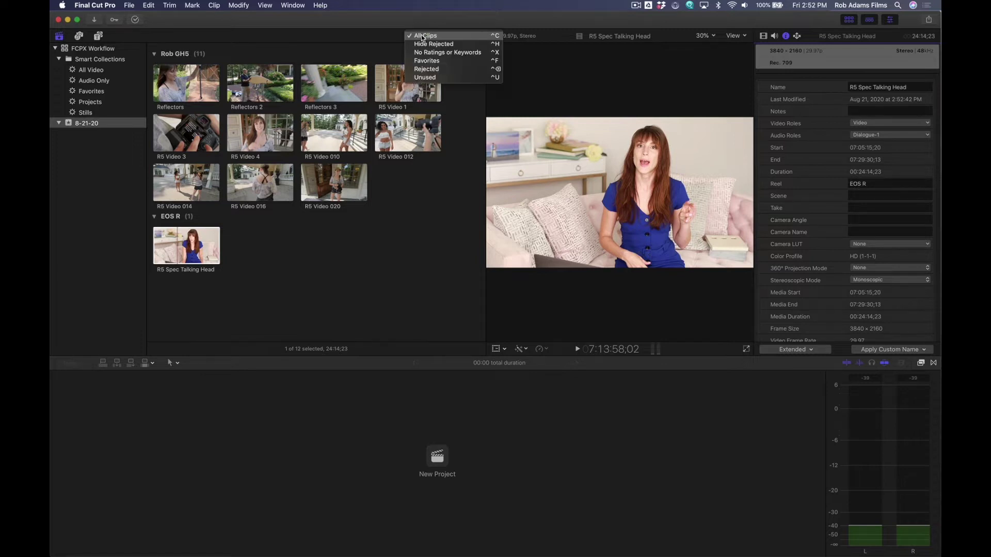
pyautogui.click(425, 36)
pyautogui.click(463, 37)
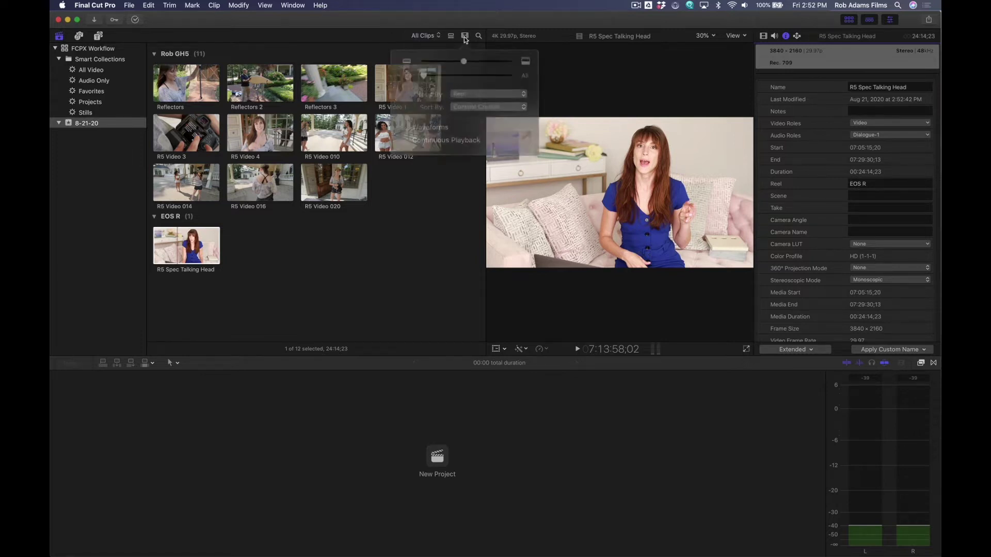
pyautogui.click(464, 89)
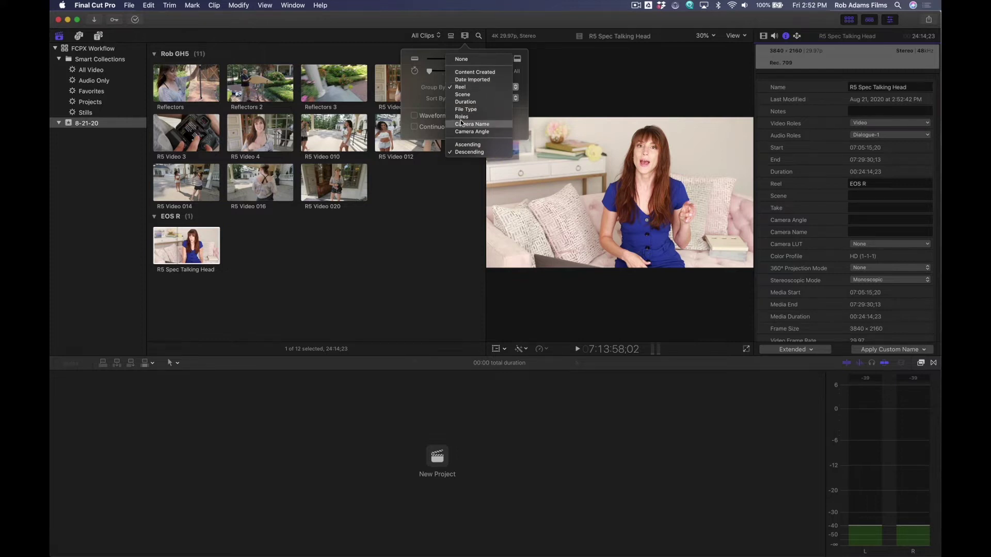
pyautogui.click(375, 55)
pyautogui.click(374, 55)
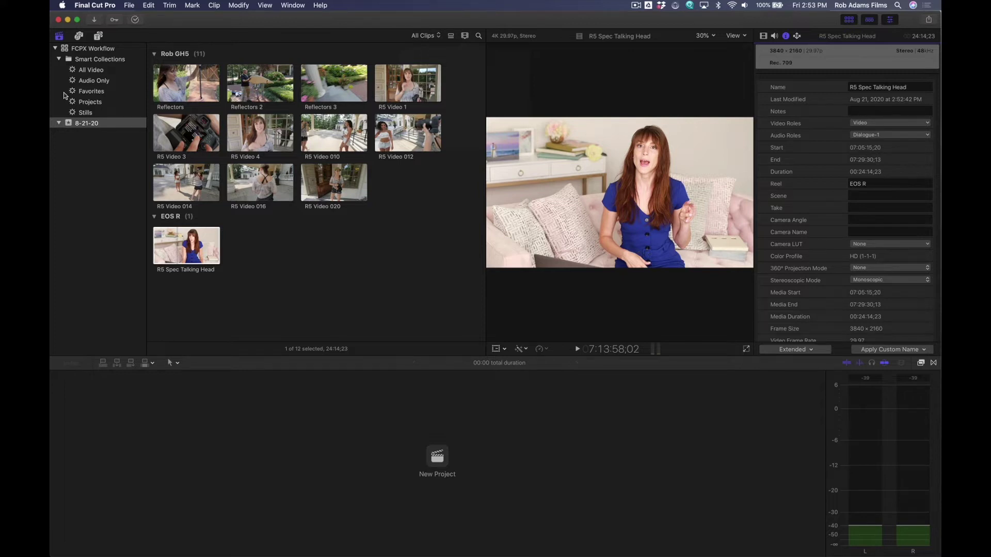
# Tag Reflectors through R5 Video 1 with the keyword 'Reflectors'
pyautogui.click(196, 85)
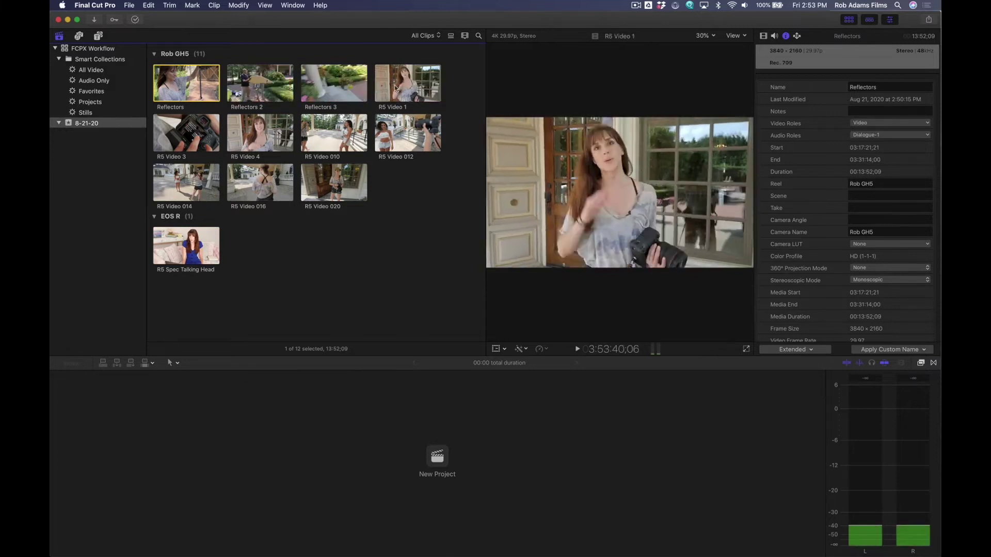
pyautogui.keyDown('shift'); pyautogui.click(416, 85); pyautogui.keyUp('shift')
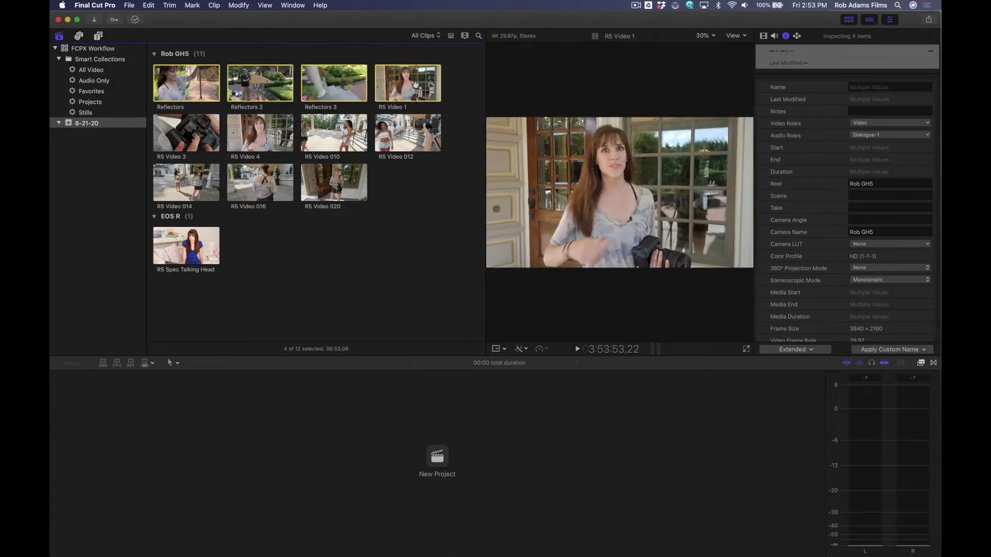
pyautogui.press('super+k')
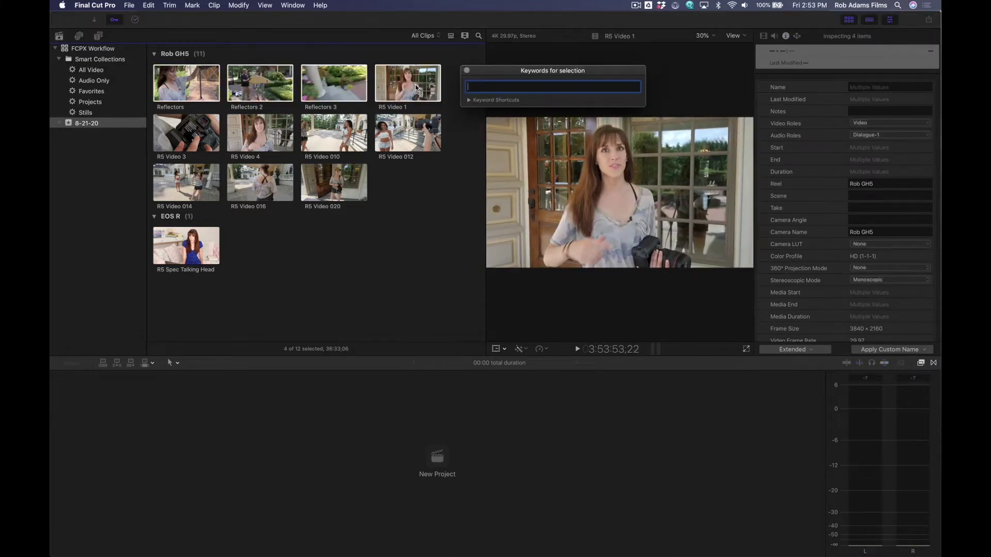
pyautogui.write('Reflectors')
pyautogui.press('Return')
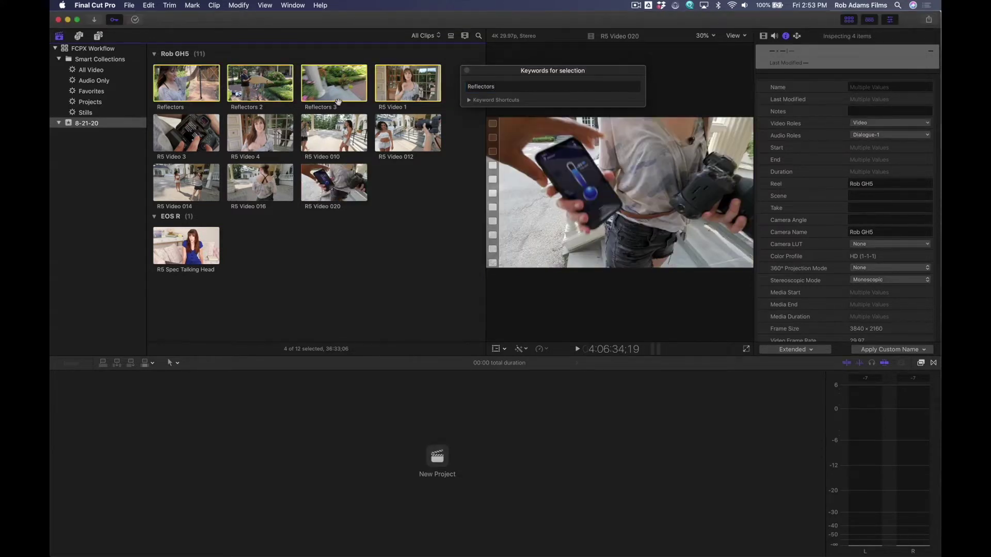
pyautogui.click(498, 86)
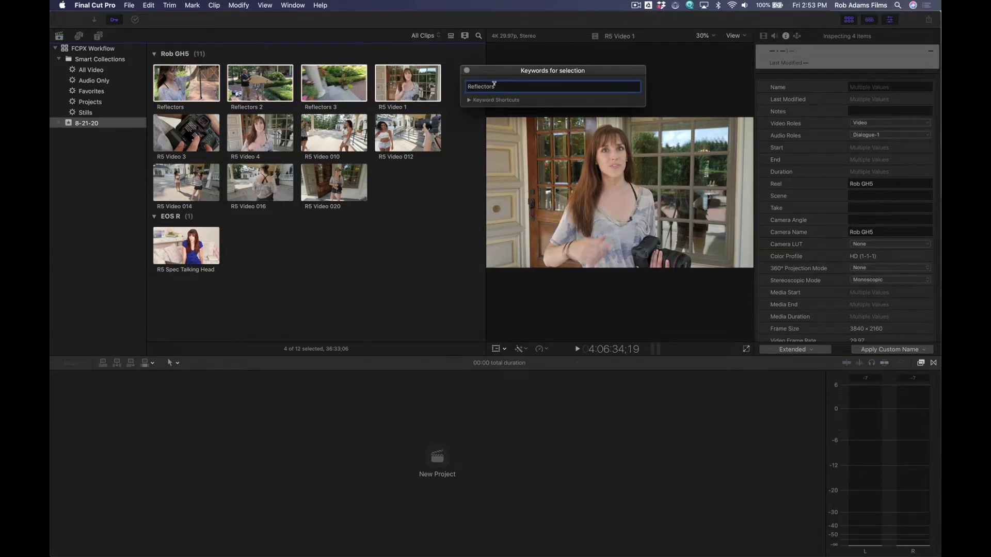
pyautogui.press('Return')
# Check the four clips in the new Reflectors collection, then return to the 8-21-20 event
pyautogui.click(93, 136)
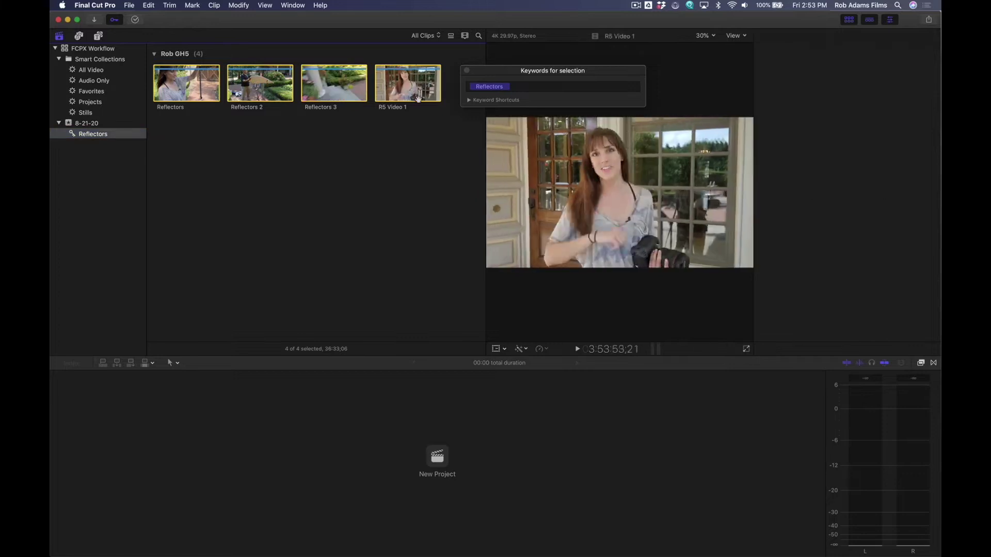
pyautogui.click(317, 84)
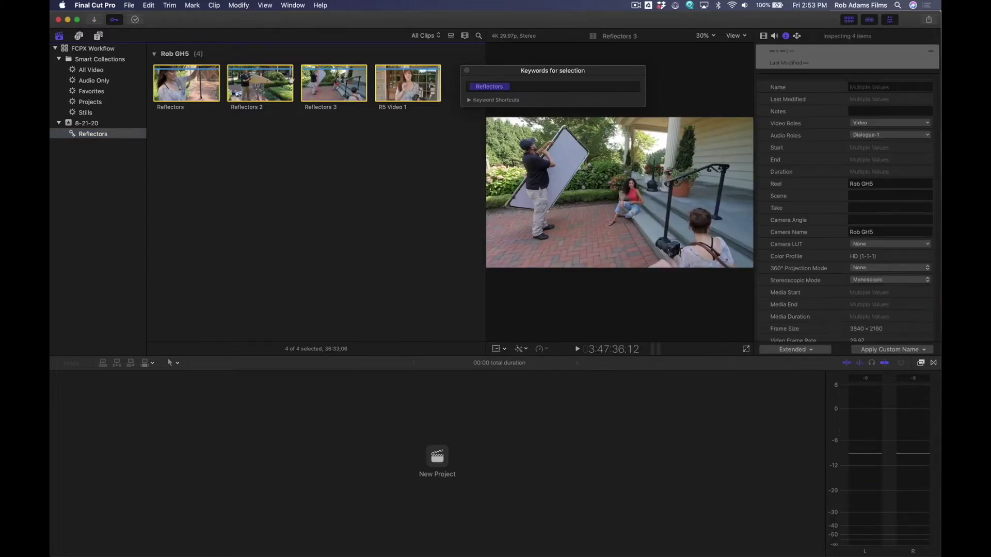
pyautogui.click(98, 124)
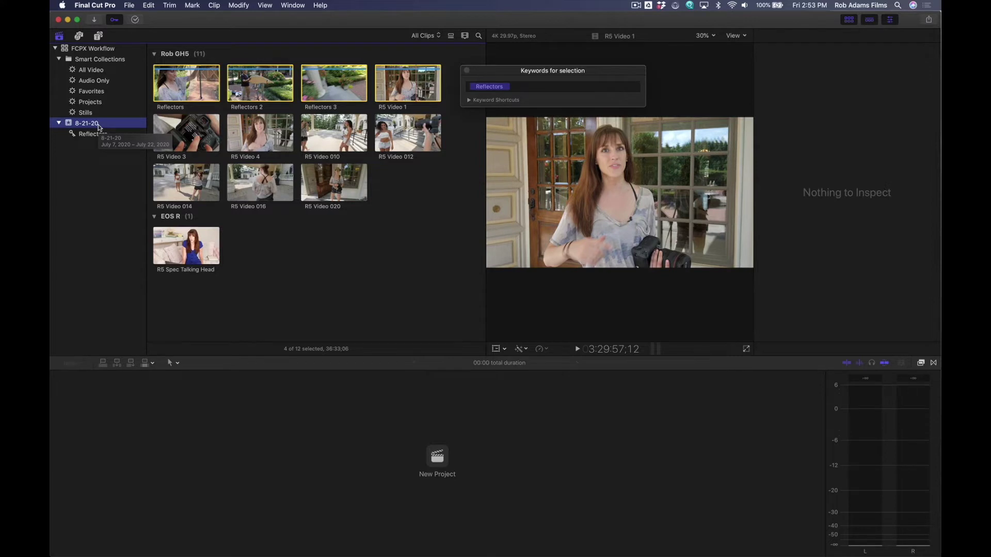
pyautogui.click(185, 134)
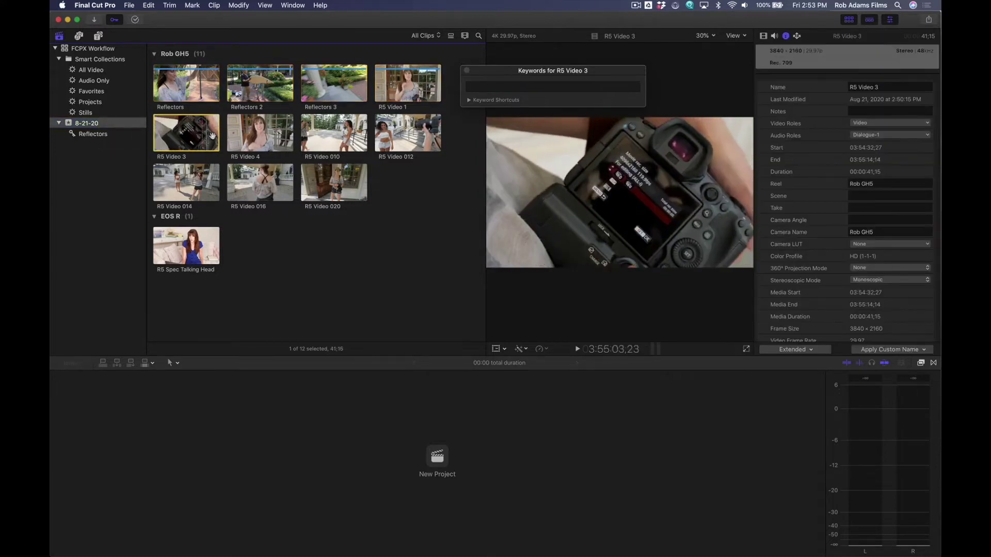
# Tag R5 Video 4 with a new 'Talking About R5' keyword
pyautogui.click(266, 139)
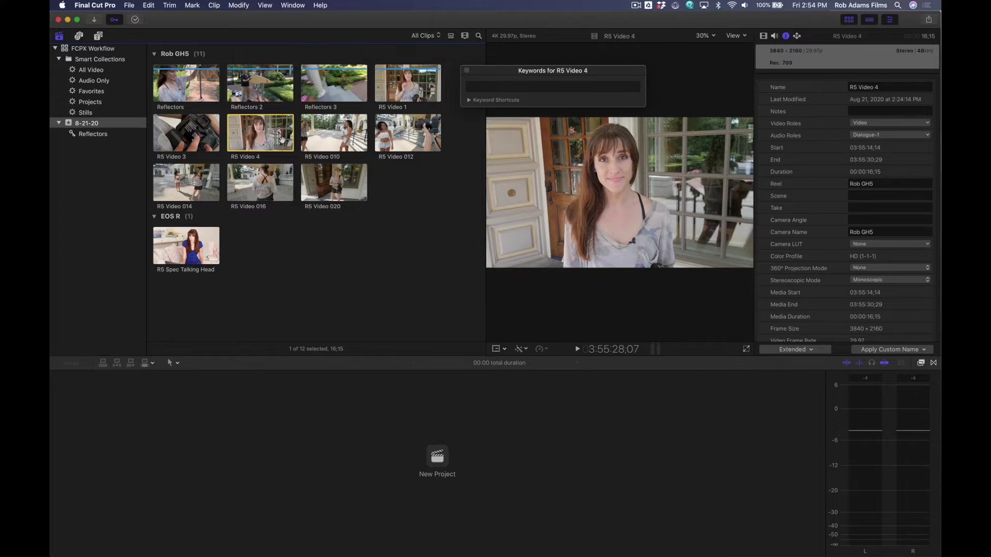
pyautogui.press('cmd+k')
pyautogui.write('Tal')
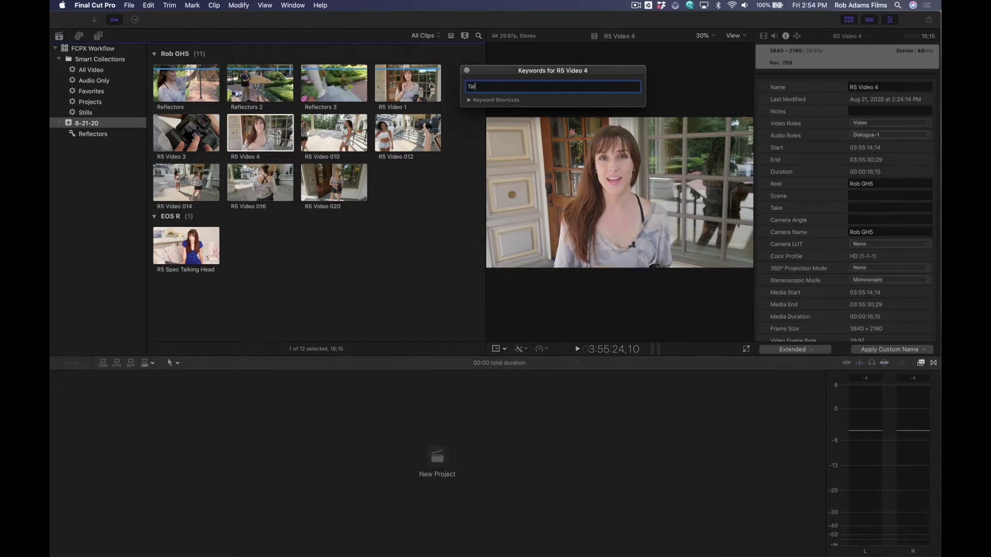
pyautogui.write('king About R5')
pyautogui.press('Return')
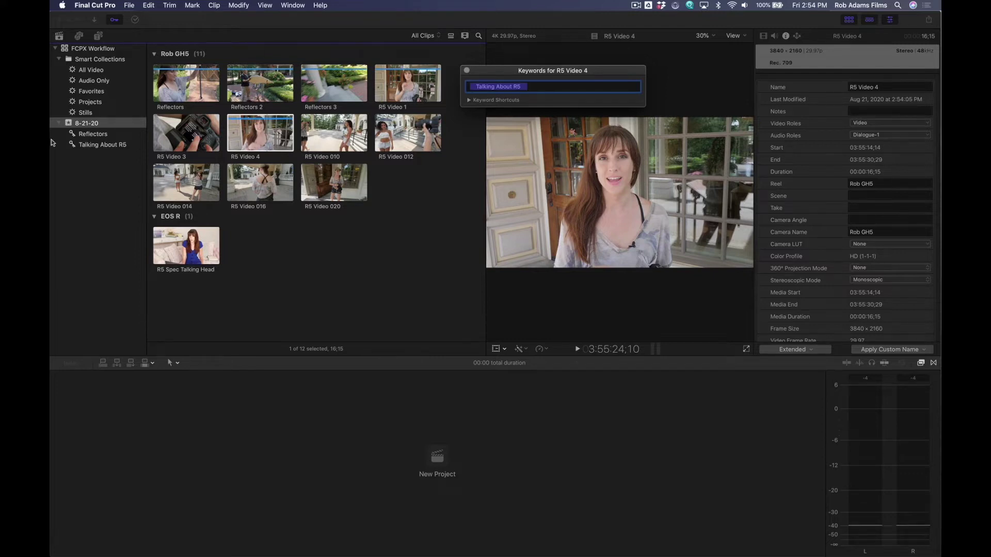
# Drag R5 Video 020 onto the Talking About R5 collection and confirm it is tagged
pyautogui.click(98, 145)
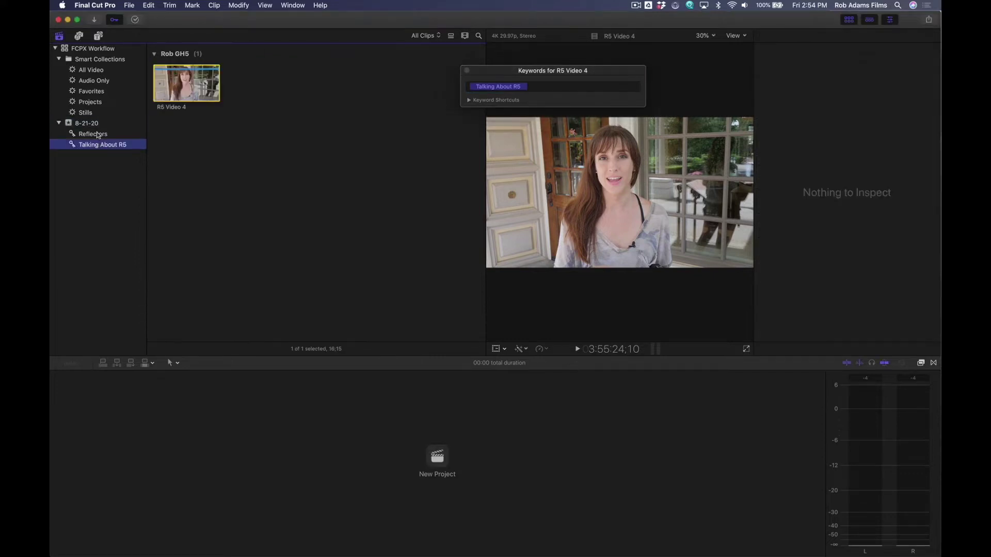
pyautogui.click(97, 134)
pyautogui.click(92, 124)
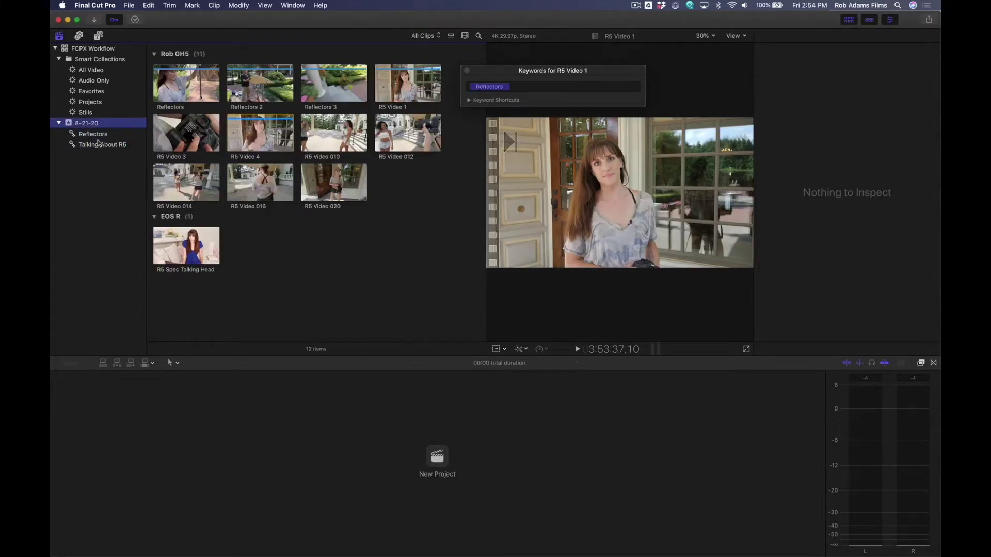
pyautogui.click(314, 191)
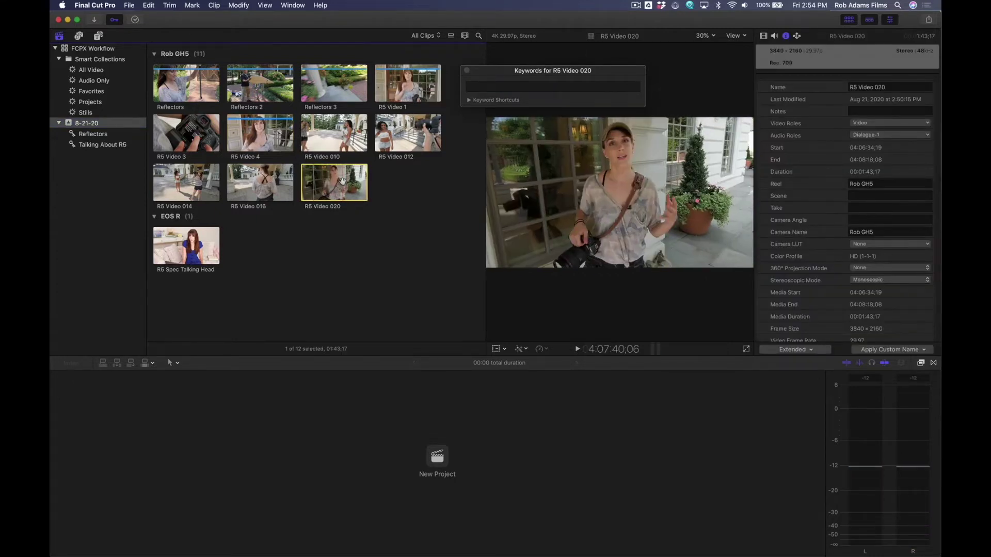
pyautogui.moveTo(343, 181); pyautogui.dragTo(115, 144)
pyautogui.click(115, 143)
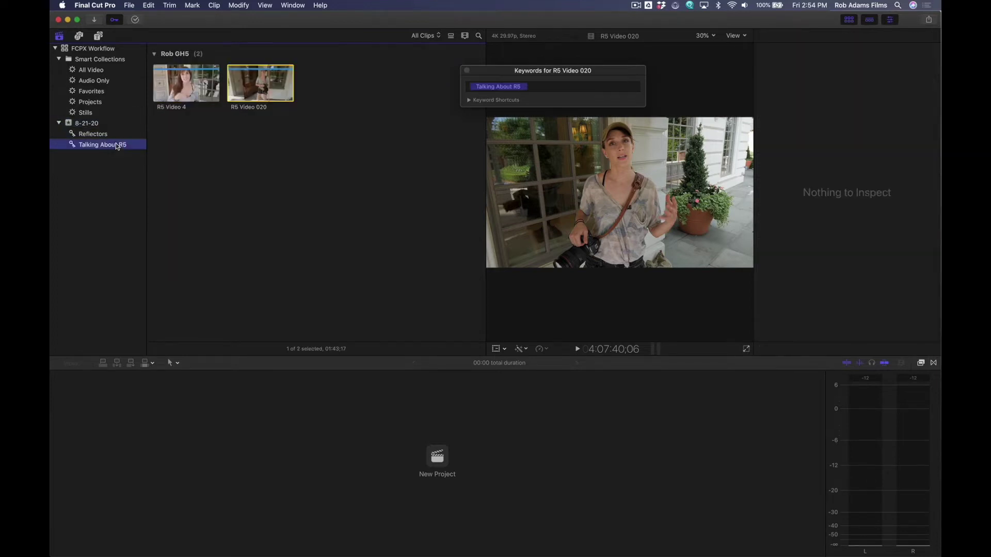
pyautogui.click(79, 125)
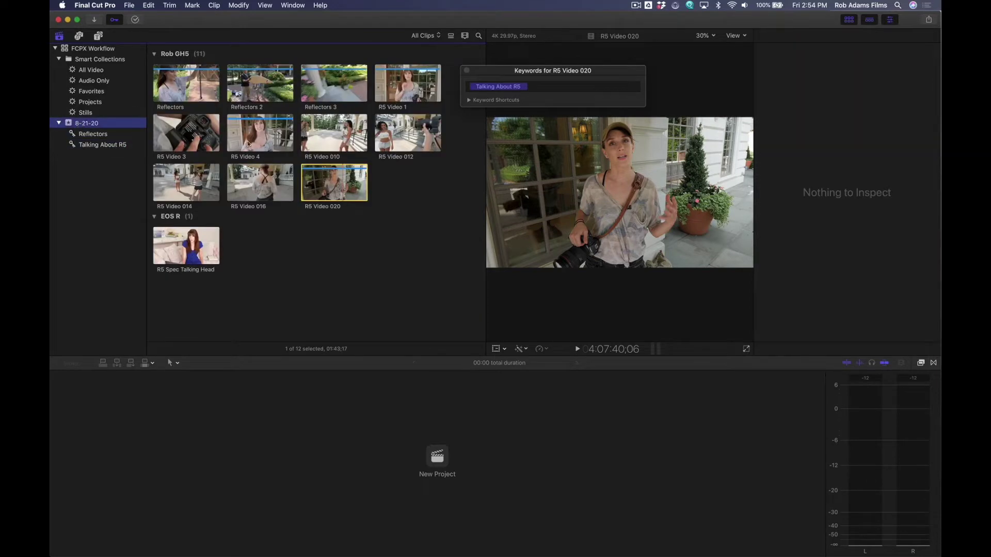
pyautogui.click(271, 128)
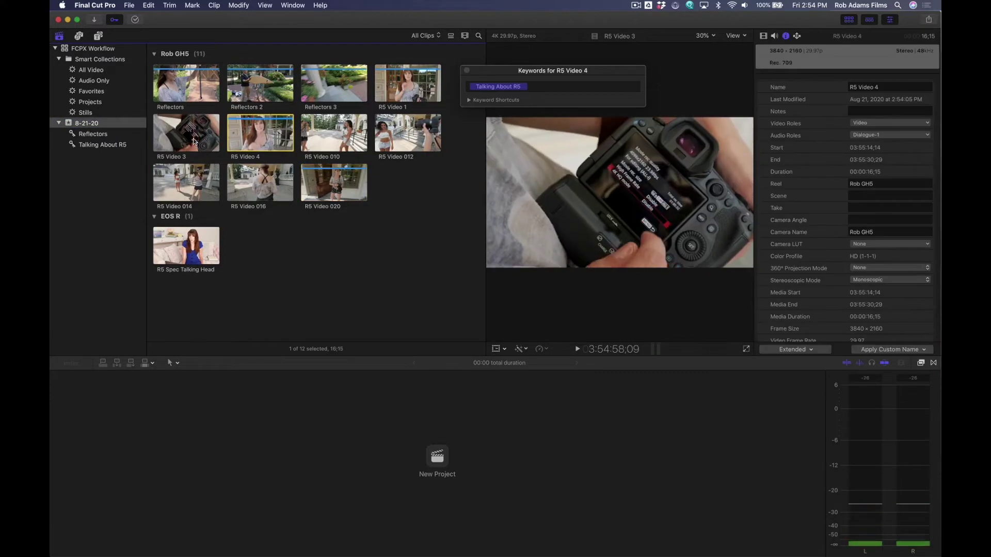
# Tag R5 Video 010 through 016 with a new 'Filming' keyword
pyautogui.click(333, 133)
pyautogui.keyDown('shift'); pyautogui.click(249, 181); pyautogui.keyUp('shift')
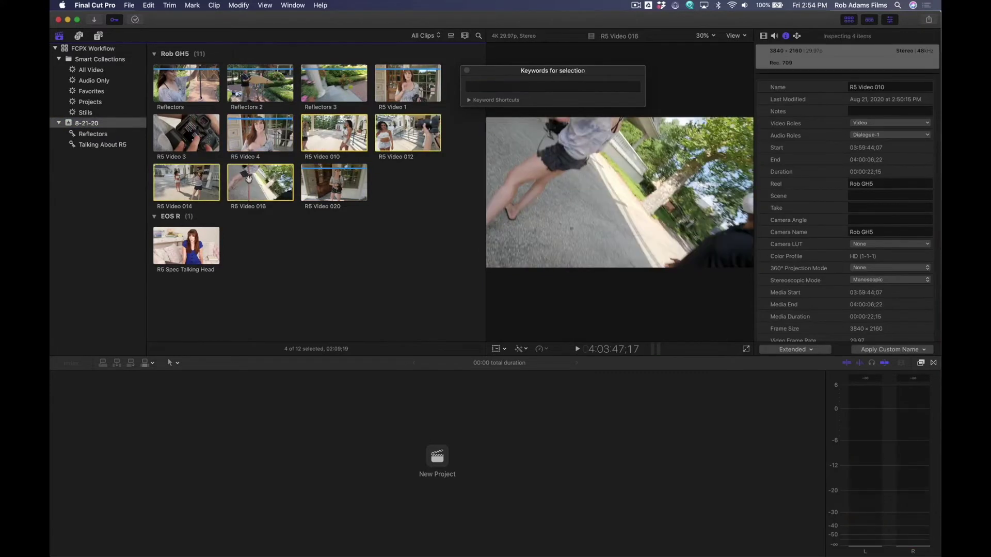
pyautogui.click(552, 86)
pyautogui.write('Filming')
pyautogui.press('Return')
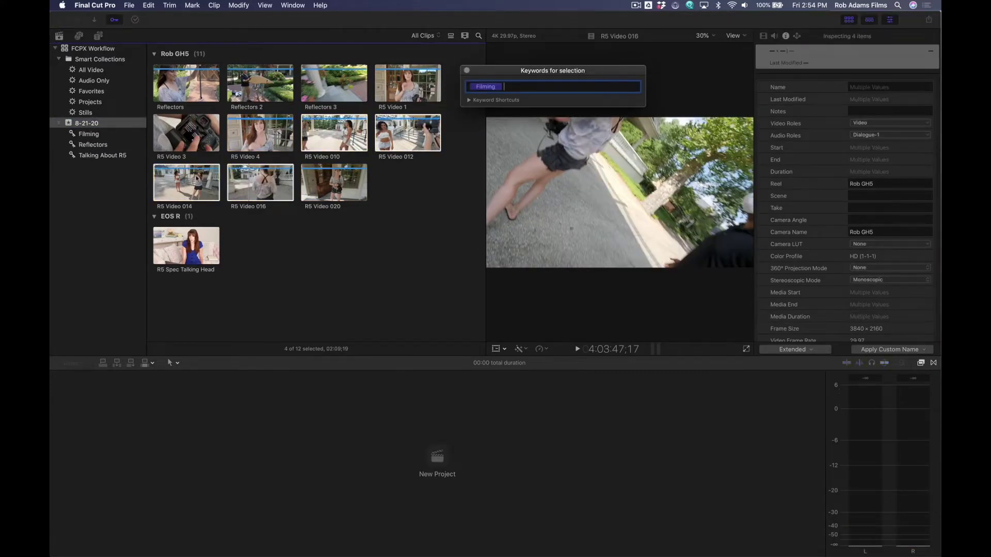
# Filter to No Ratings or Keywords and tag R5 Video 3 with Filming
pyautogui.click(426, 39)
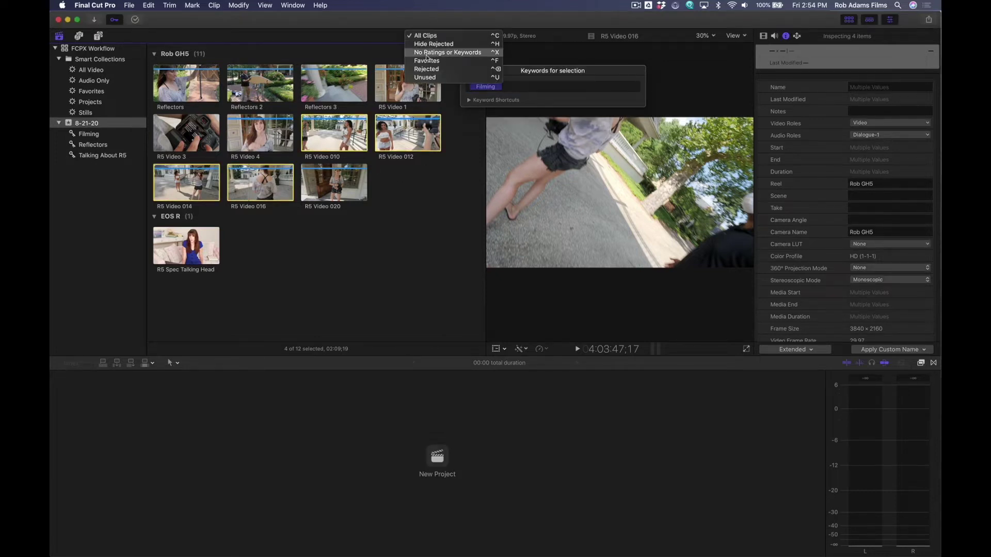
pyautogui.click(426, 53)
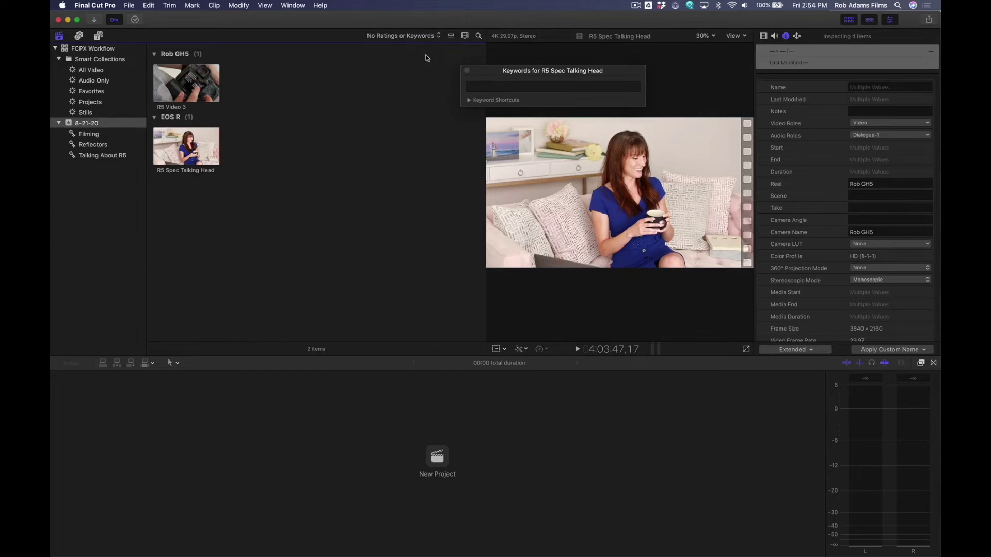
pyautogui.click(199, 88)
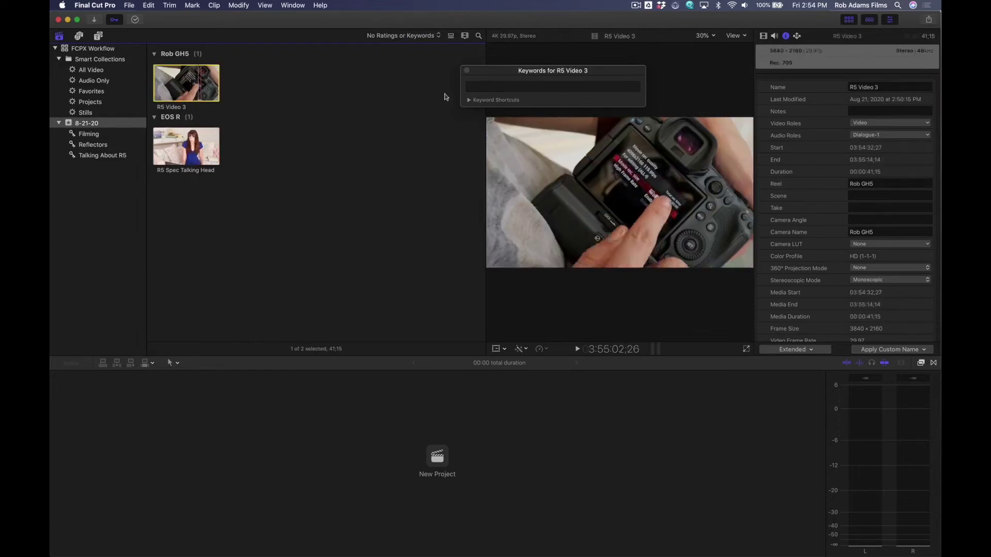
pyautogui.click(482, 84)
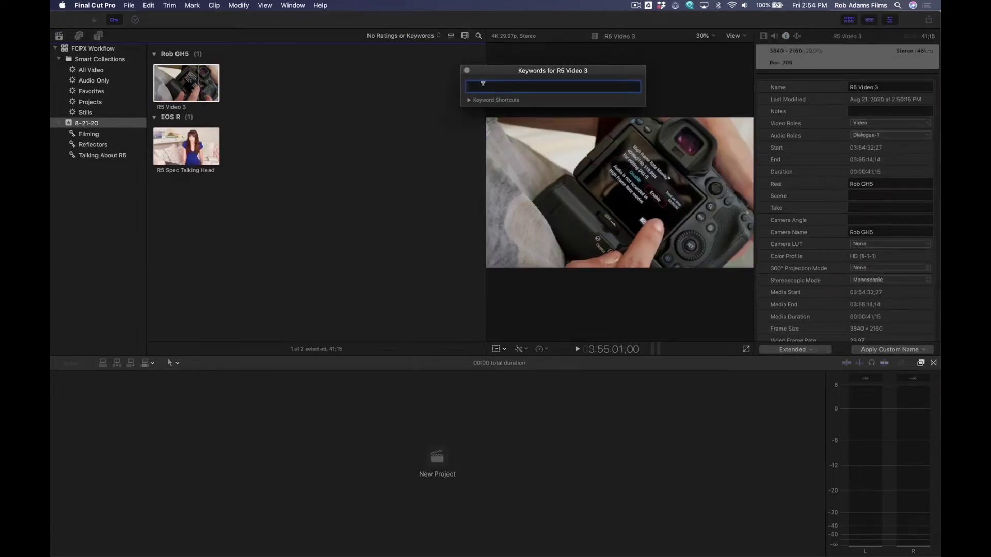
pyautogui.write('Filming')
pyautogui.press('Return')
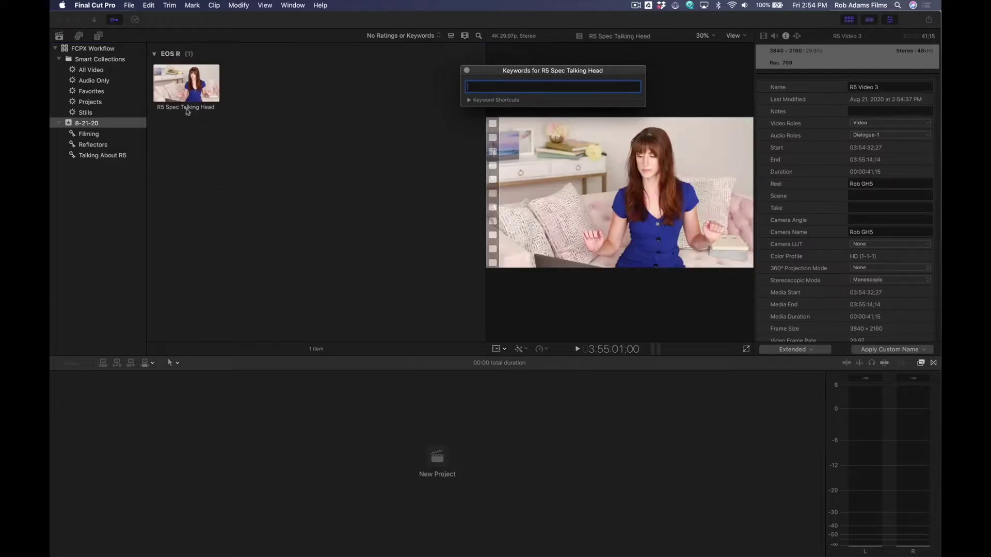
# Open the Filming collection with the filter set back to All Clips
pyautogui.click(101, 135)
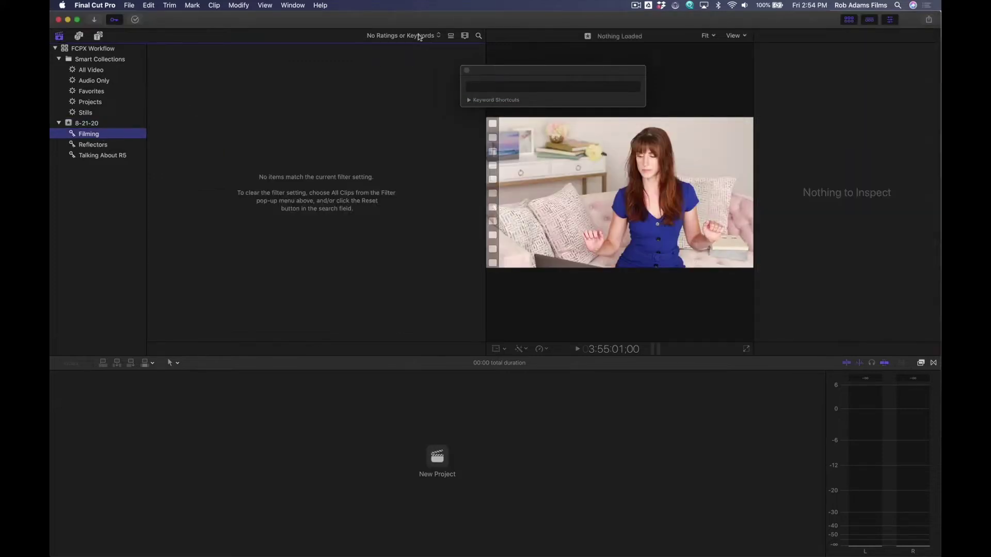
pyautogui.click(418, 36)
pyautogui.click(384, 16)
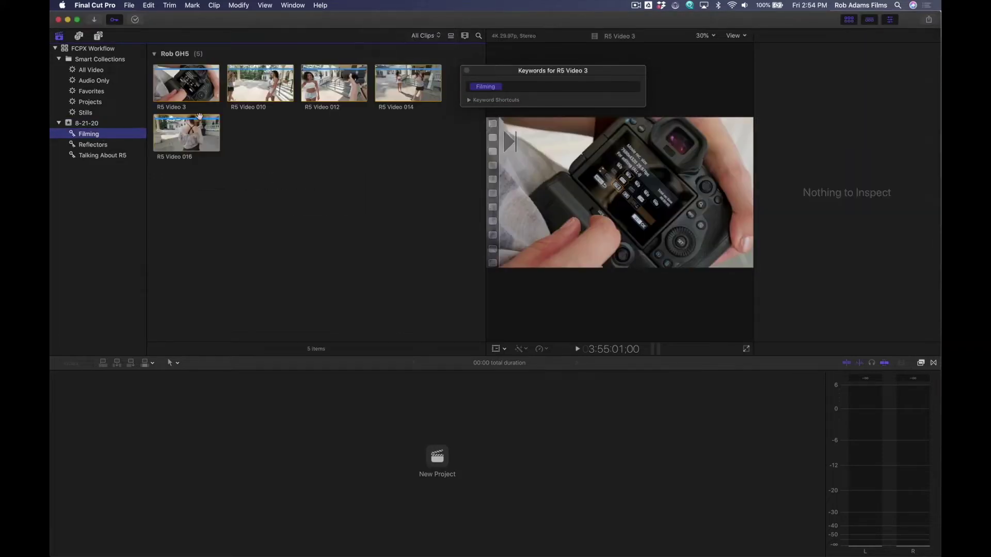
pyautogui.press('Down')
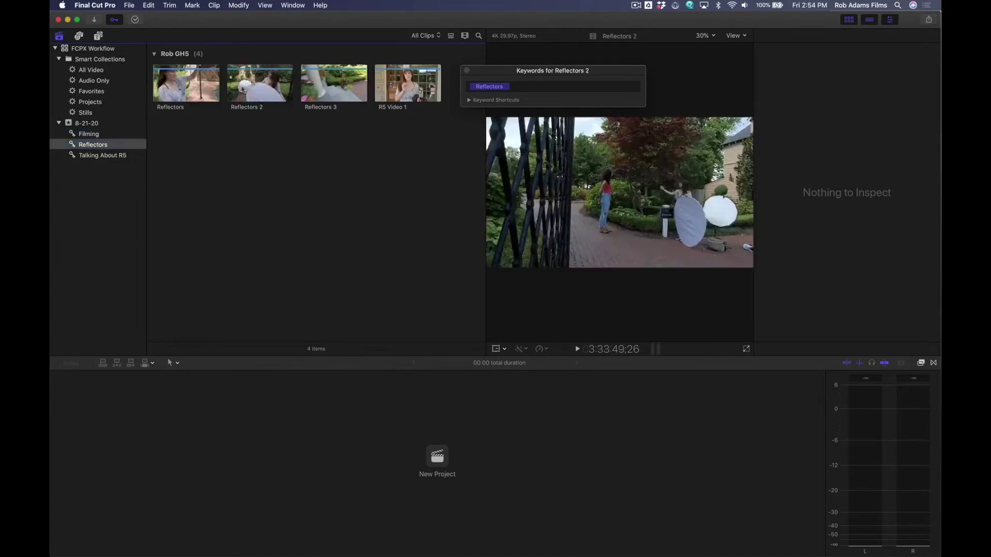
# Tag the R5 Spec Talking Head clip with a new 'Talking Head' keyword
pyautogui.click(100, 156)
pyautogui.click(176, 110)
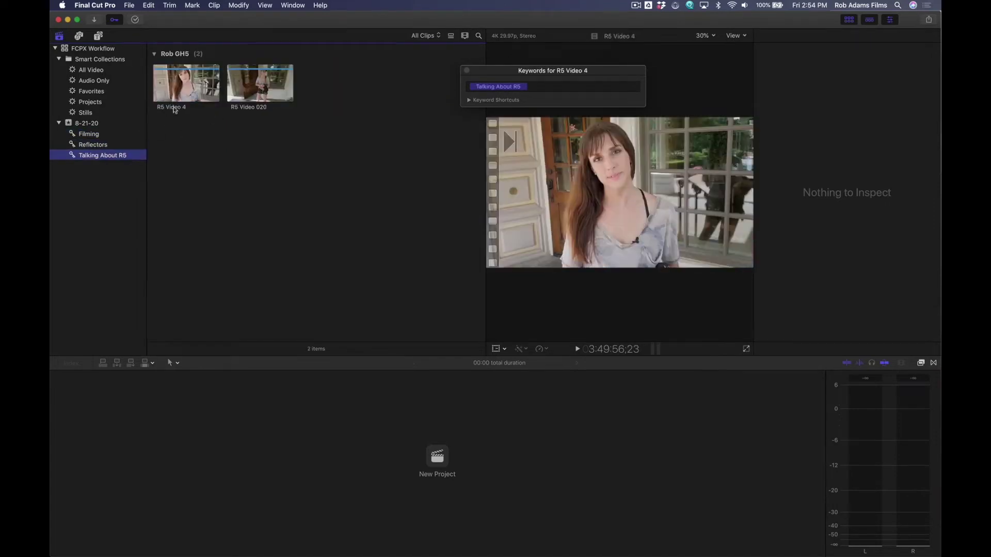
pyautogui.click(91, 124)
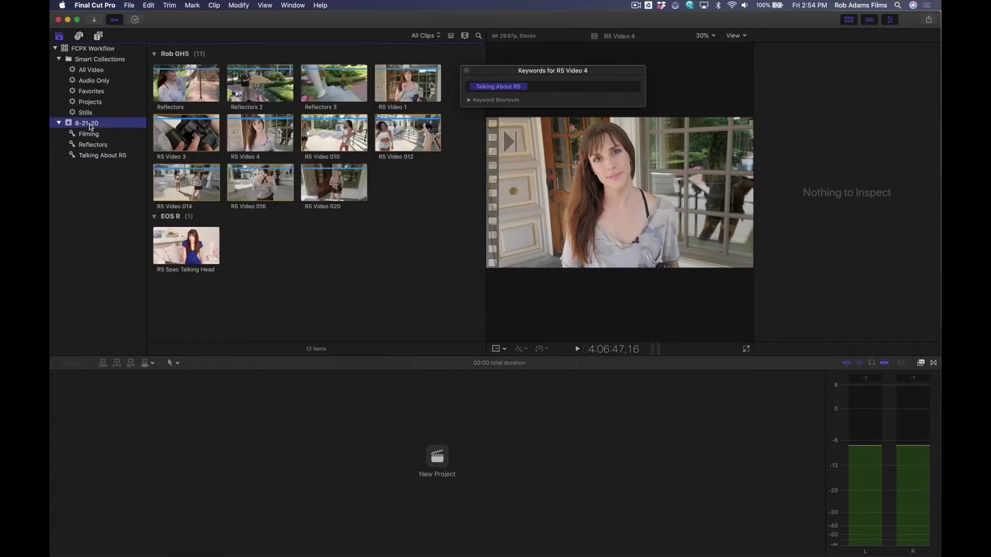
pyautogui.click(192, 255)
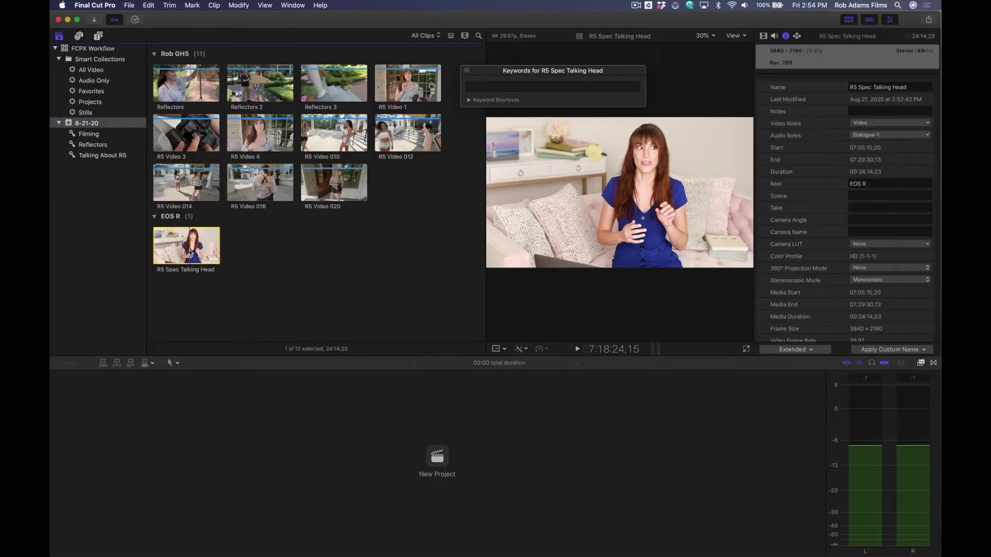
pyautogui.click(496, 86)
pyautogui.write('Ta')
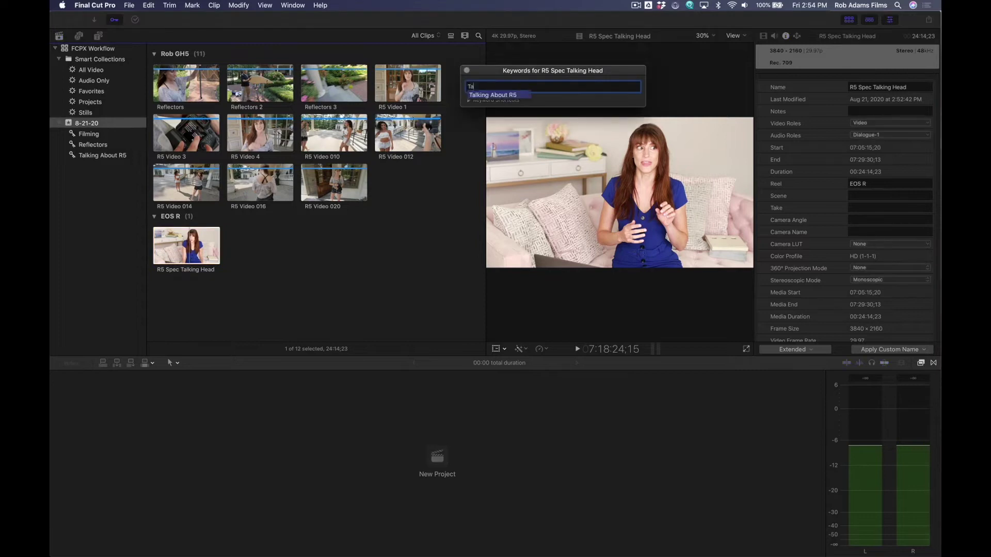
pyautogui.write('lking Head')
pyautogui.press('Return')
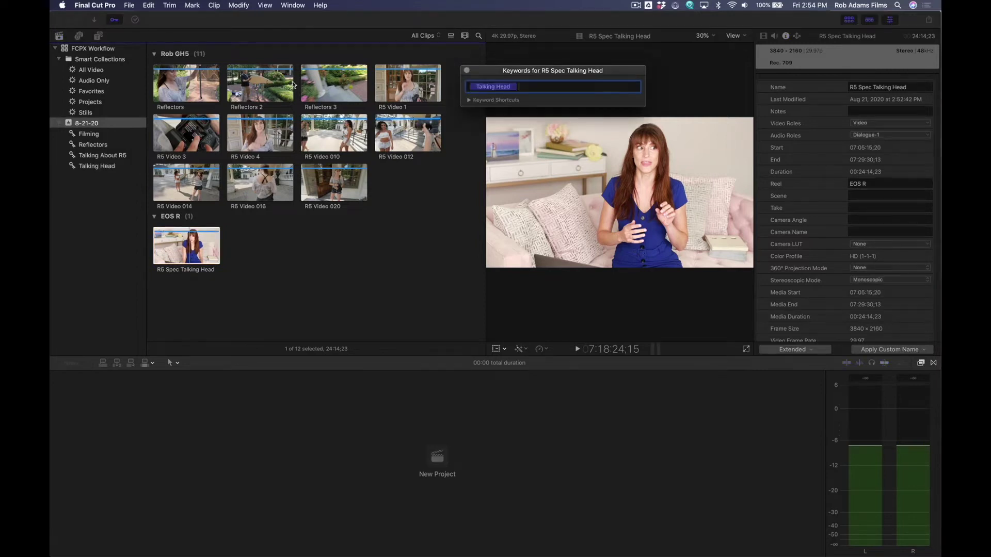
# Review the Talking Head, Filming, Reflectors and Talking About R5 collections, then all 12 event clips
pyautogui.click(110, 169)
pyautogui.click(110, 168)
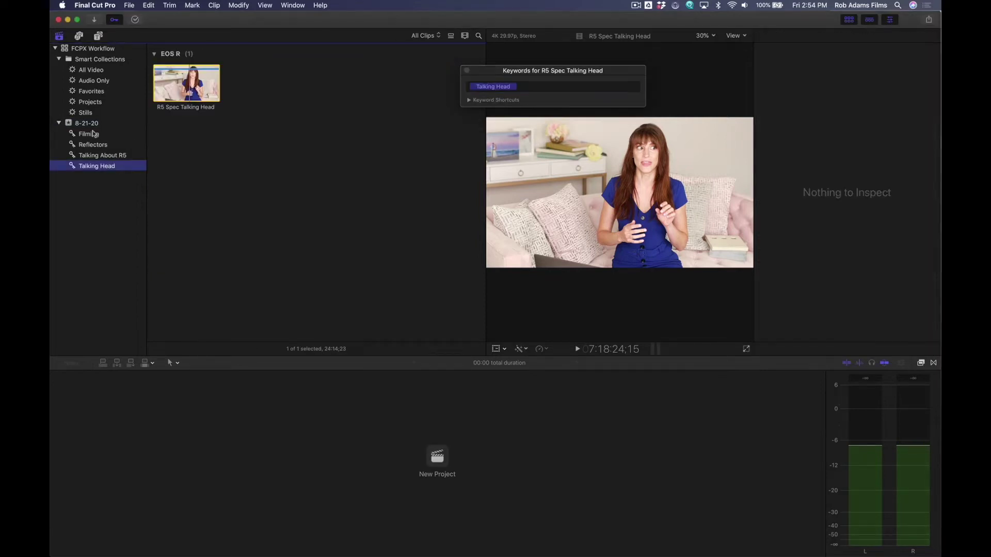
pyautogui.click(89, 134)
pyautogui.click(92, 145)
pyautogui.click(95, 155)
pyautogui.click(94, 166)
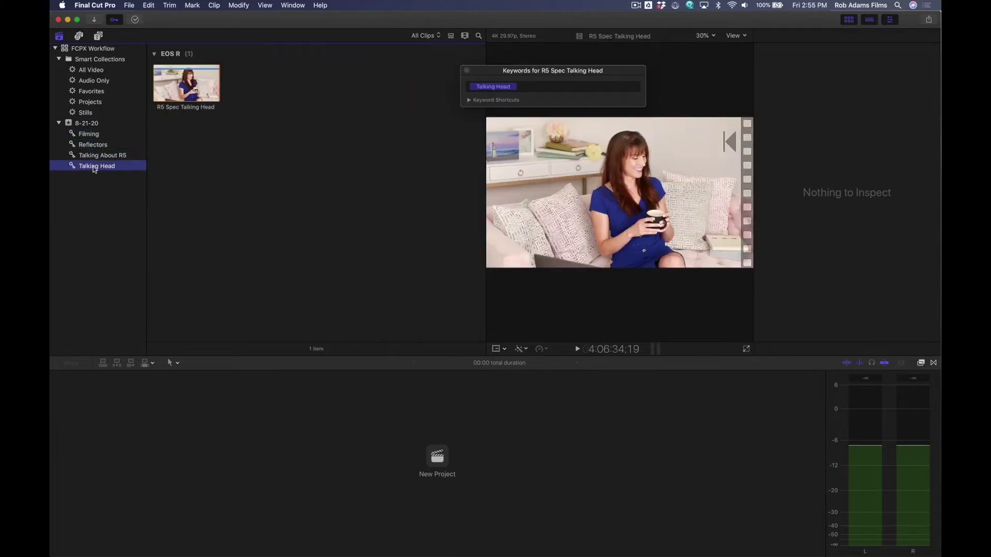
pyautogui.click(86, 124)
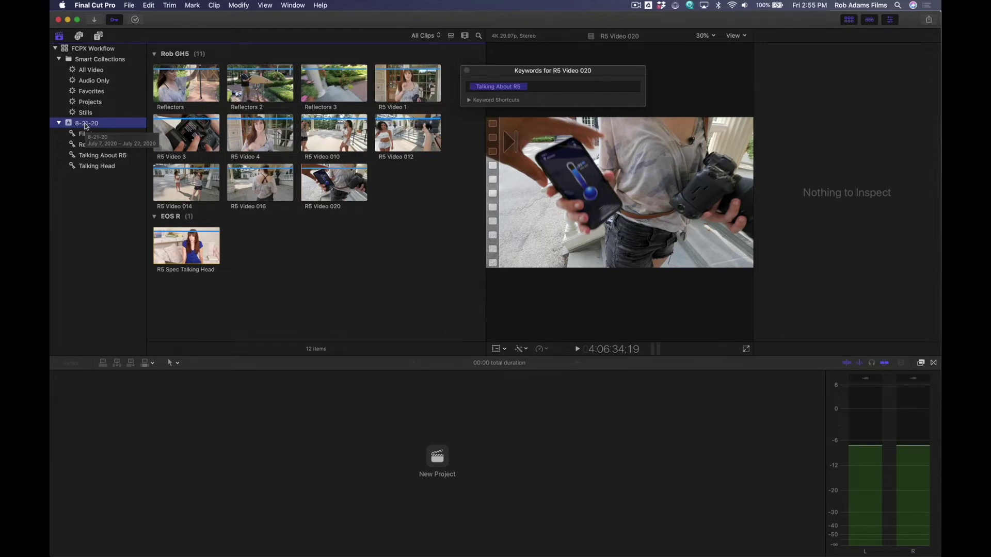
# Widen the browser filmstrips and mark a short favorite range in the Reflectors clip
pyautogui.click(185, 85)
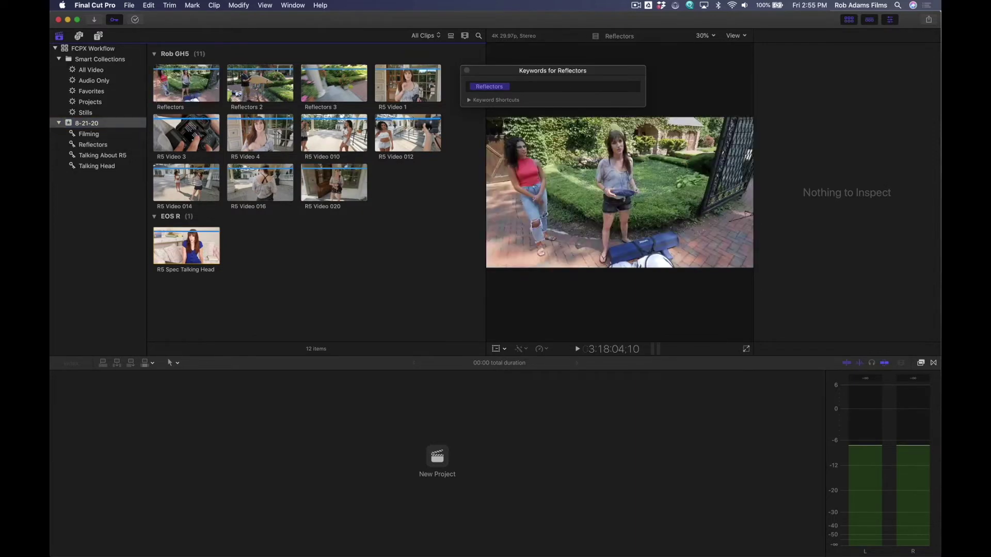
pyautogui.click(184, 85)
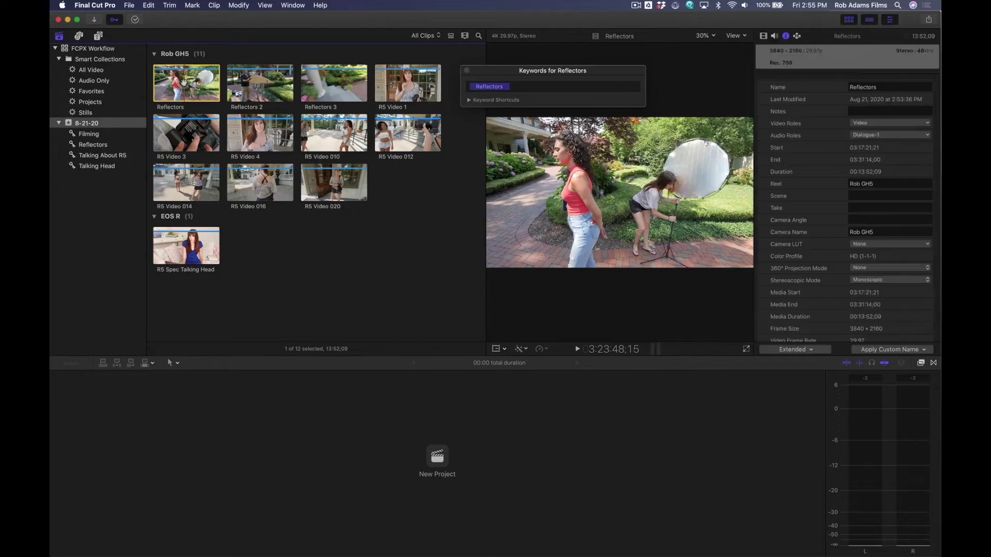
pyautogui.press('super+equal')
pyautogui.press('super+equal')
pyautogui.press('super+equal')
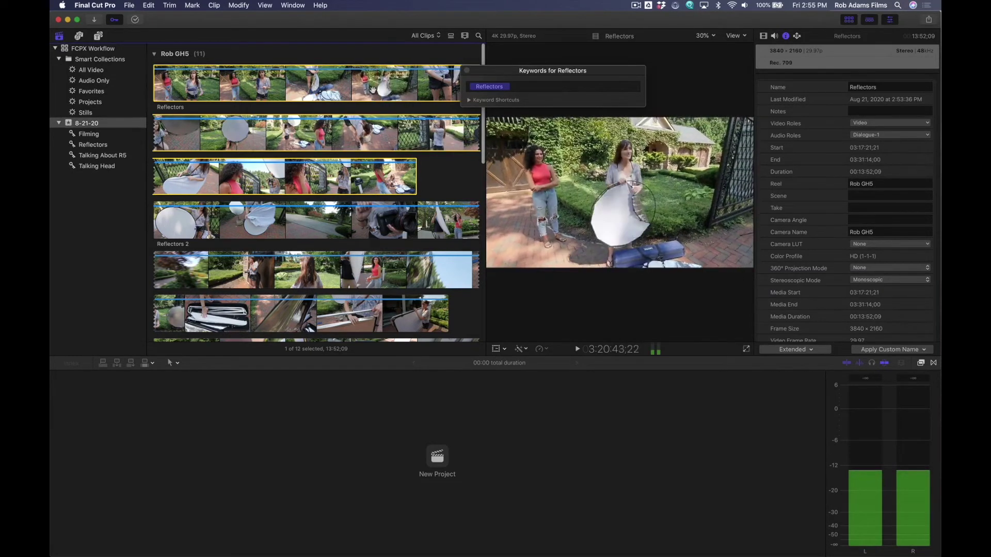
pyautogui.press('i')
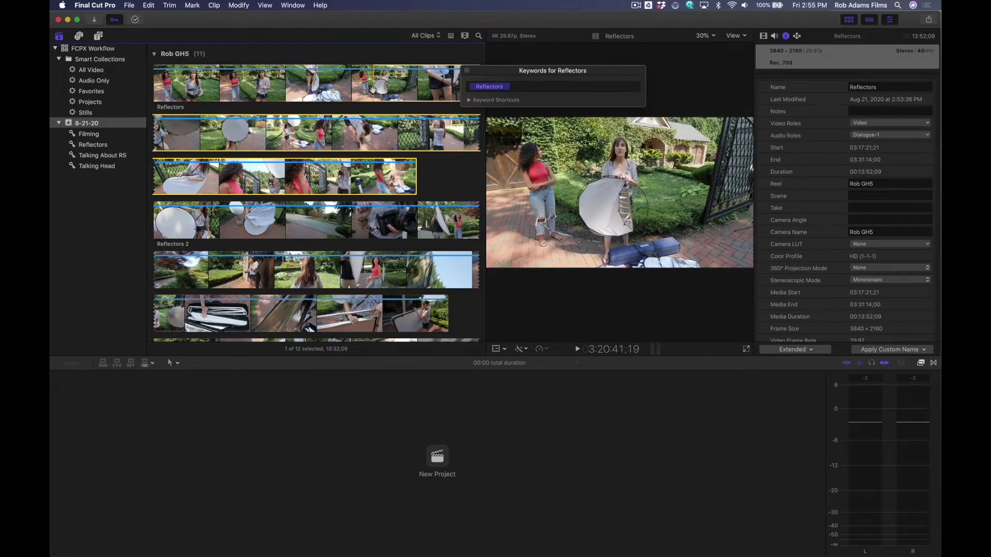
pyautogui.press('o')
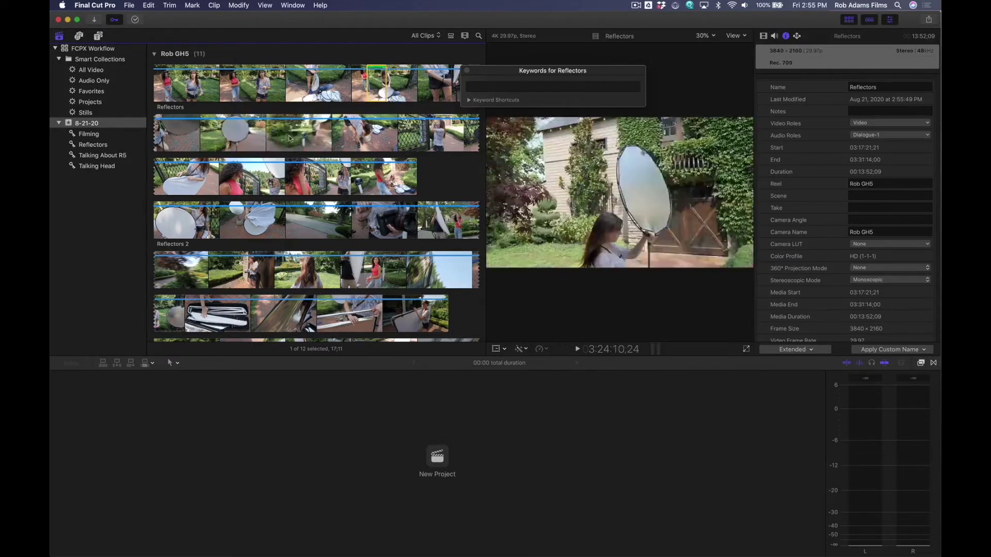
# Mark favorite ranges on the second Reflectors filmstrip and two in Reflectors 2
pyautogui.moveTo(291, 138); pyautogui.dragTo(303, 139)
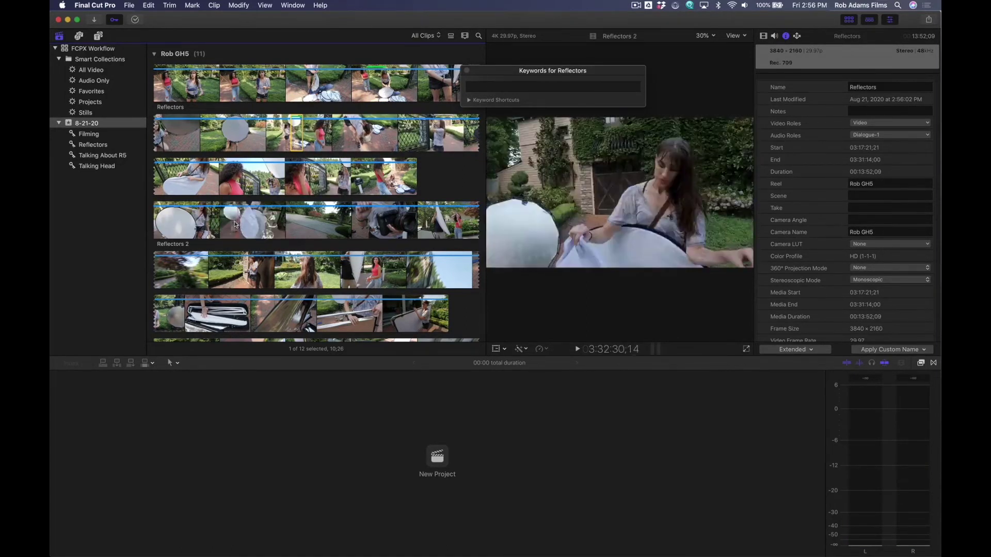
pyautogui.moveTo(235, 224); pyautogui.dragTo(250, 223)
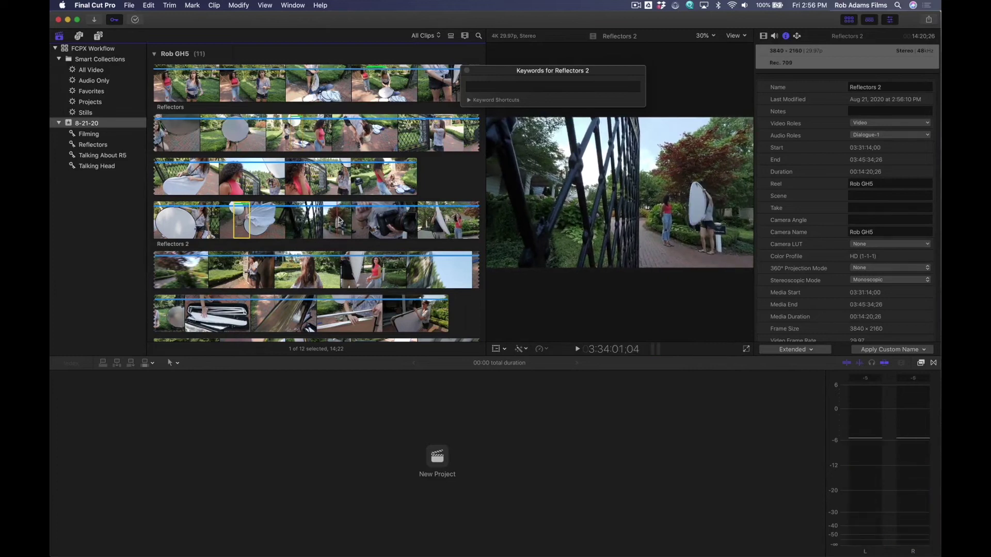
pyautogui.moveTo(338, 221); pyautogui.dragTo(346, 219)
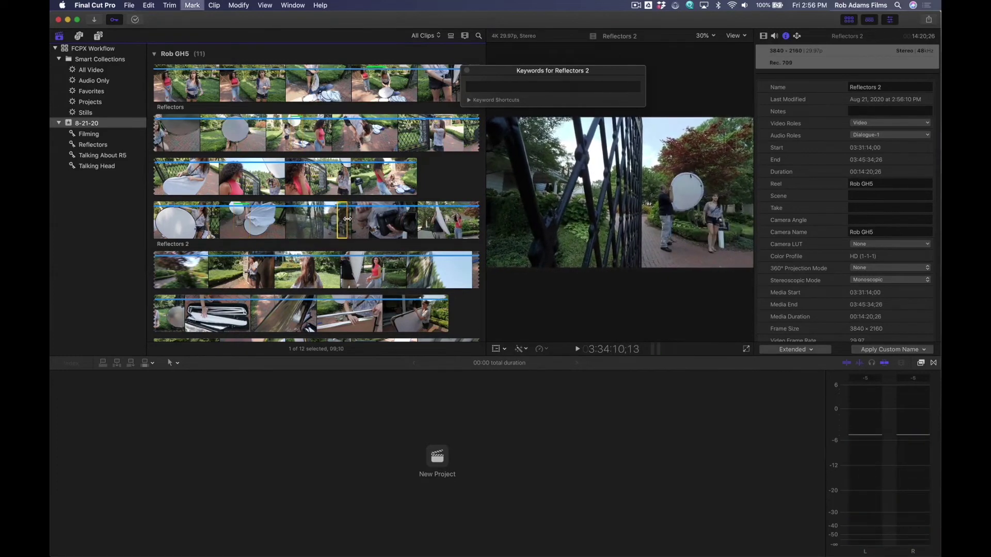
# Filter the Reflectors collection to Favorites and preview the first and last favorites
pyautogui.click(422, 35)
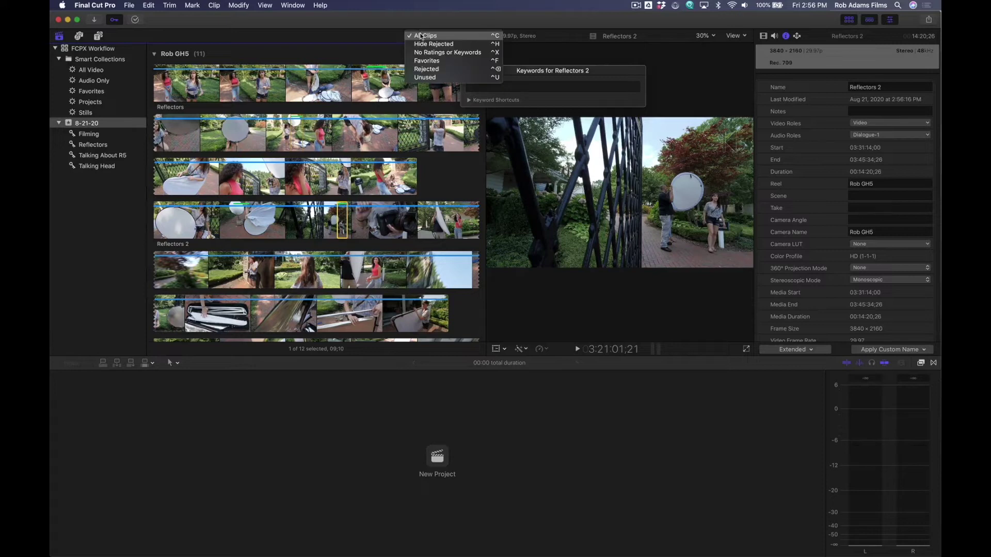
pyautogui.click(422, 61)
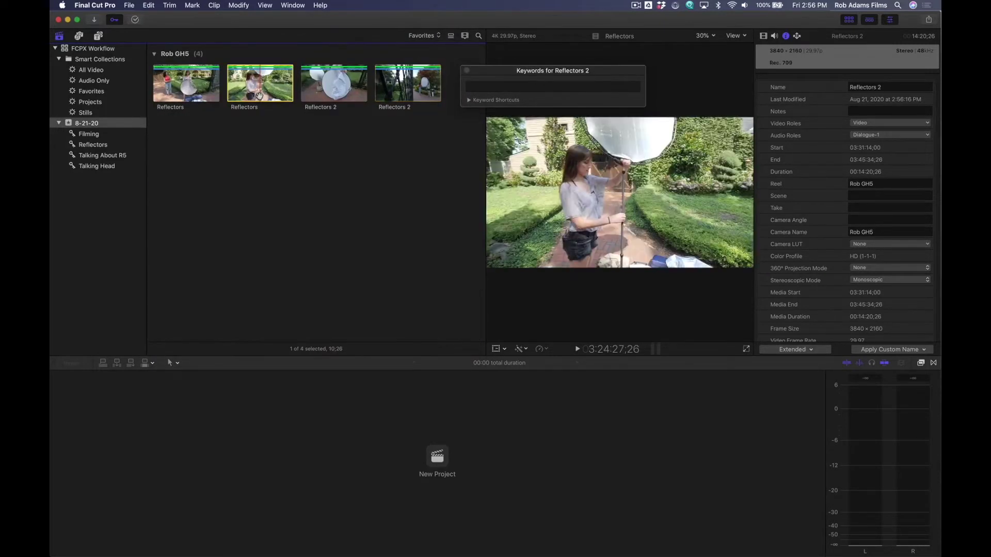
pyautogui.click(417, 86)
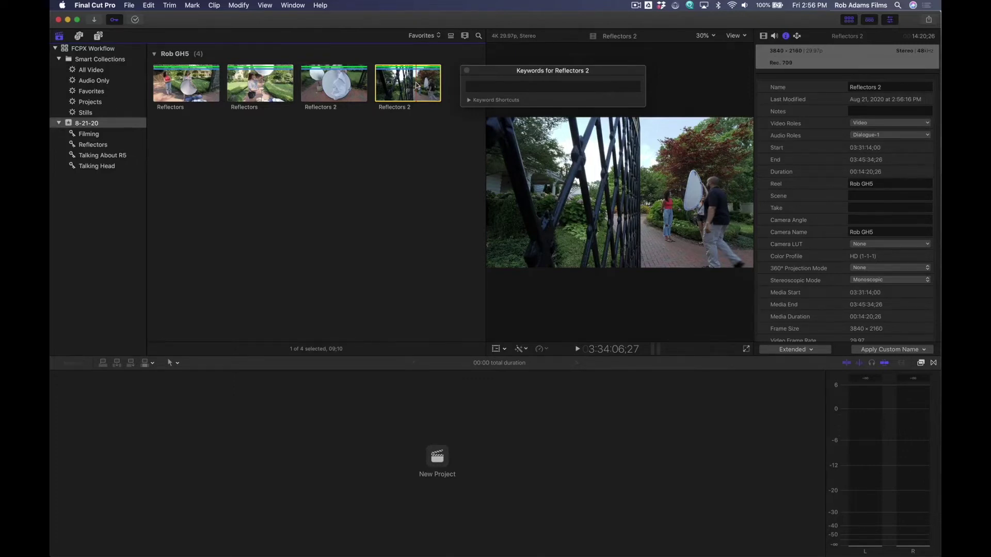
pyautogui.click(197, 92)
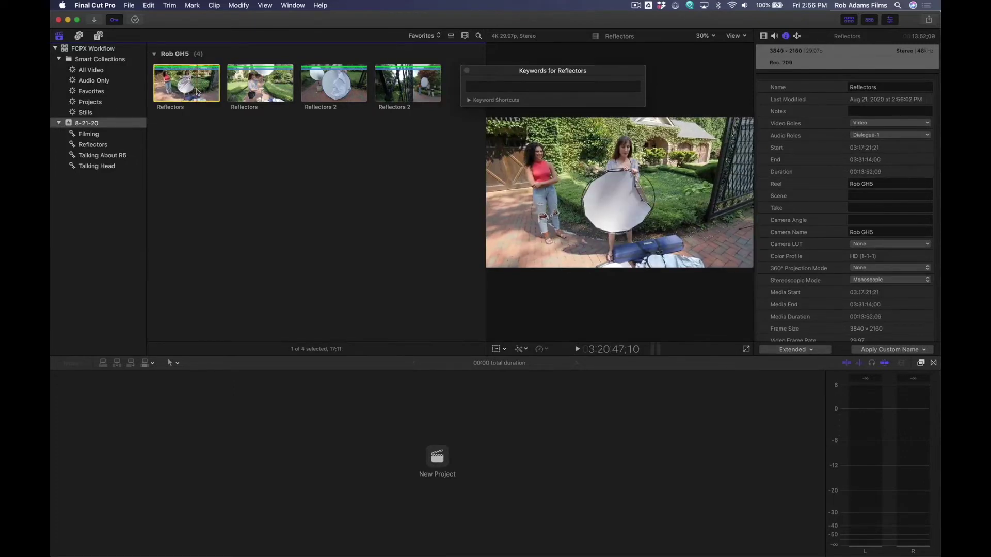
# Set the Reflectors collection's clip filter back to All Clips
pyautogui.click(94, 147)
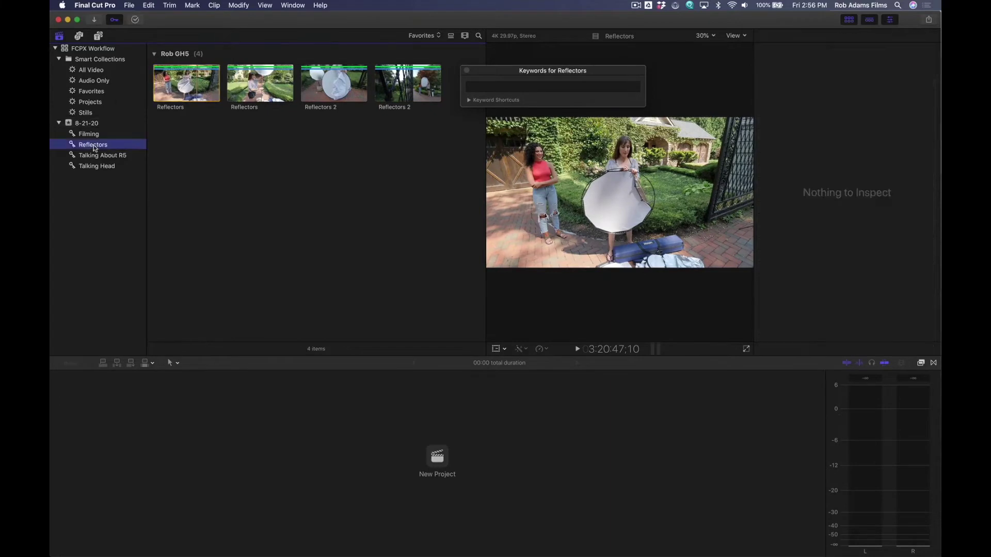
pyautogui.click(423, 36)
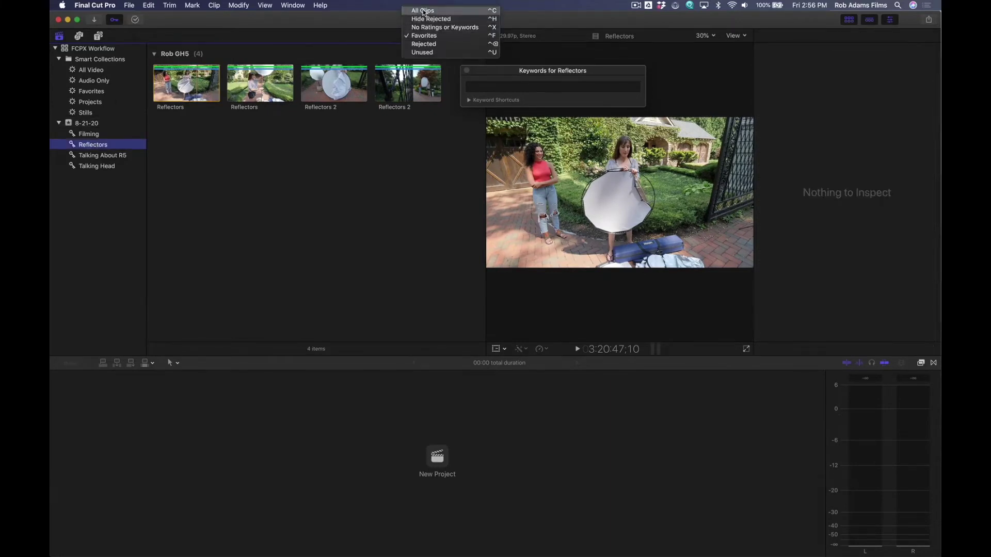
pyautogui.click(422, 10)
# In the Filming collection, mark favorite ranges on R5 Video 3, 010, 012 and 014
pyautogui.click(97, 133)
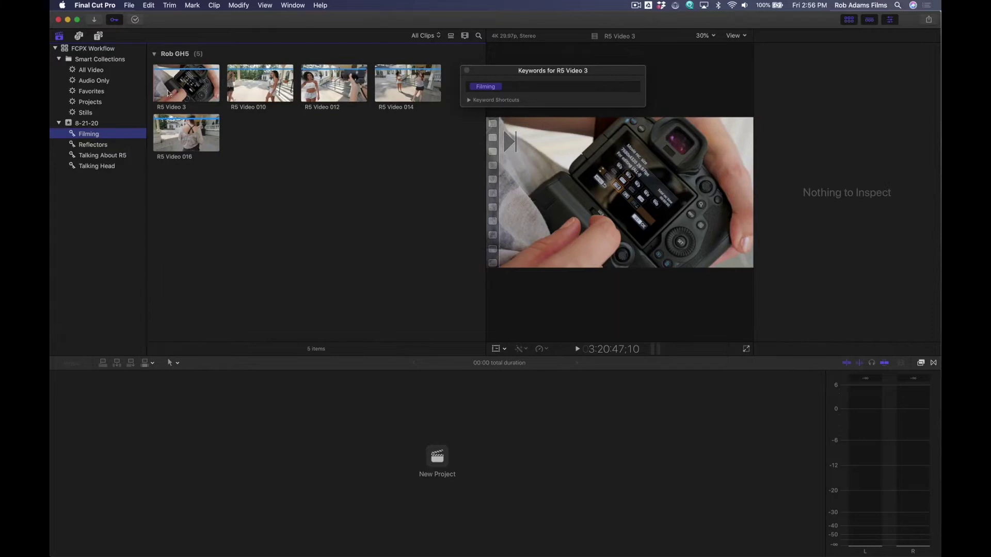
pyautogui.moveTo(174, 92); pyautogui.dragTo(196, 90)
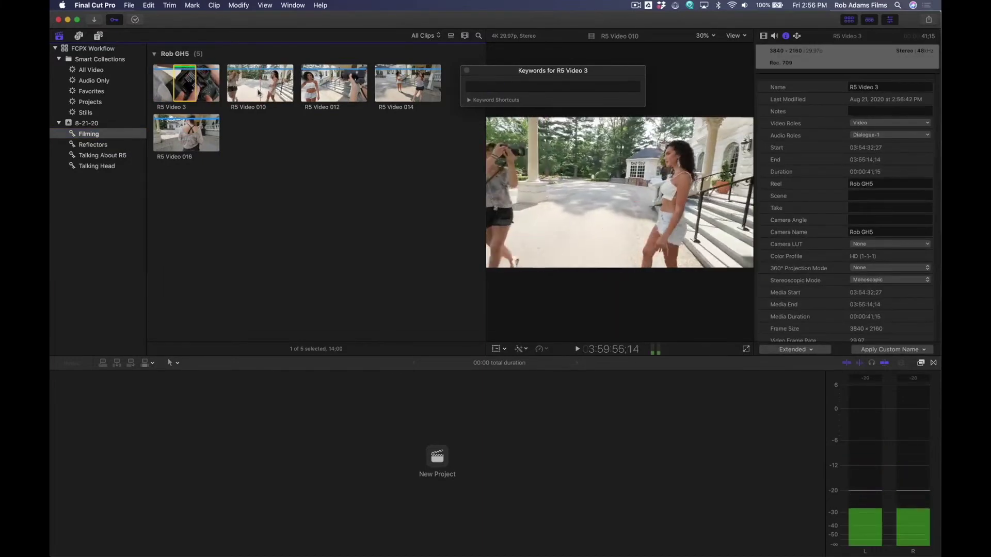
pyautogui.moveTo(260, 90); pyautogui.dragTo(277, 90)
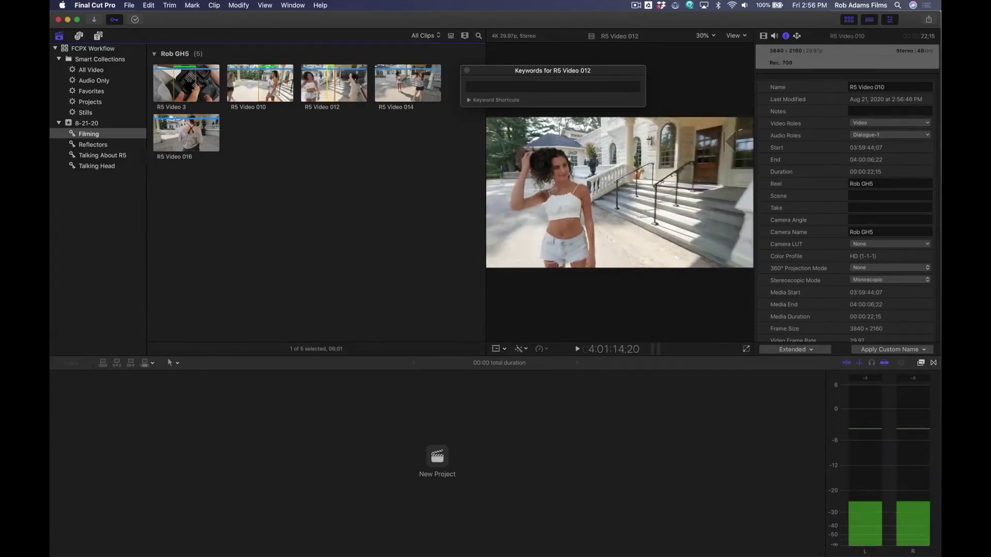
pyautogui.moveTo(358, 88); pyautogui.dragTo(381, 90)
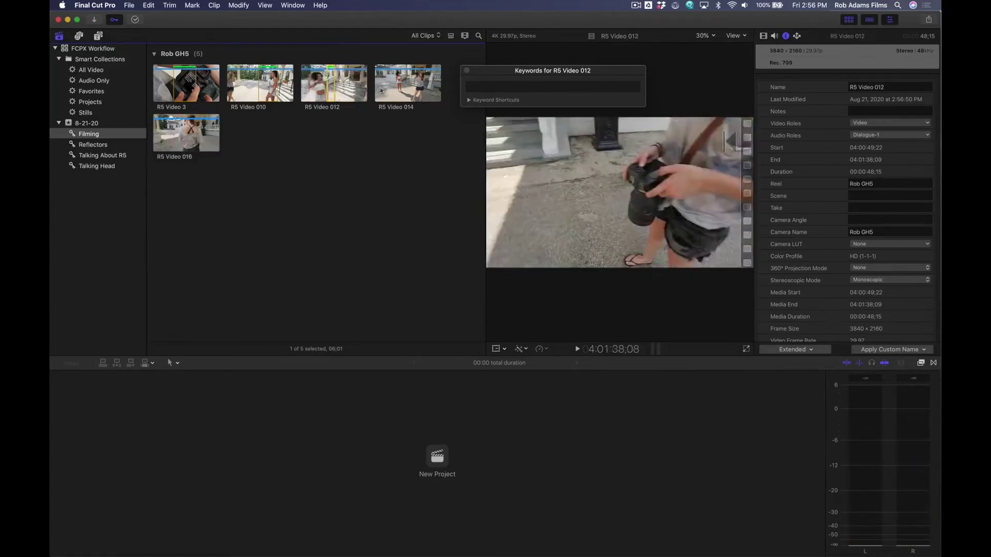
pyautogui.click(409, 85)
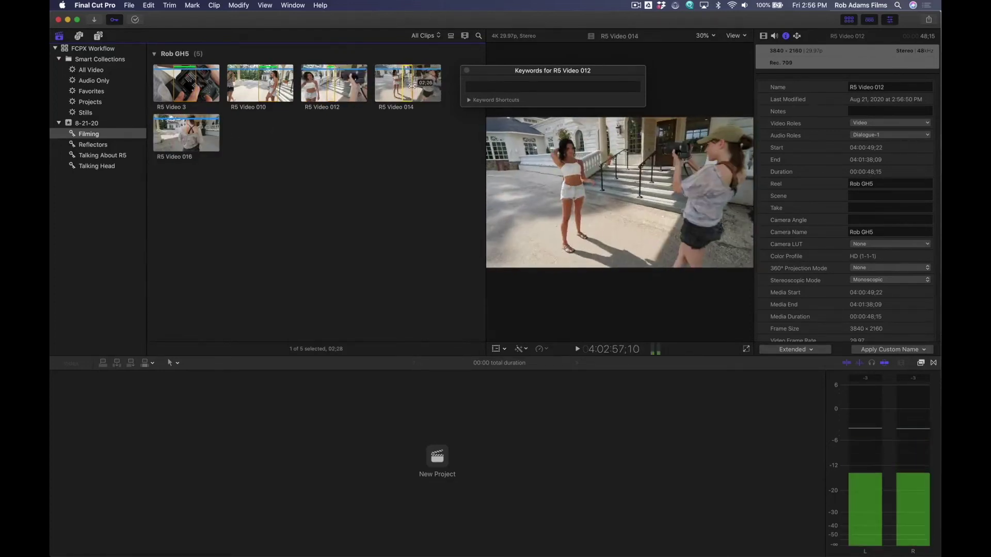
# Filter the Filming collection to show only its favorites
pyautogui.click(441, 38)
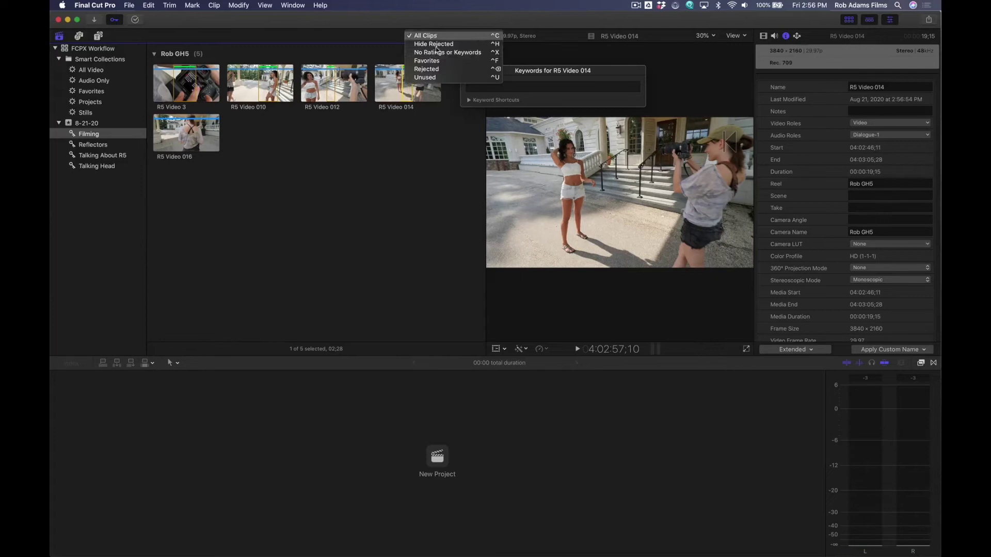
pyautogui.click(431, 63)
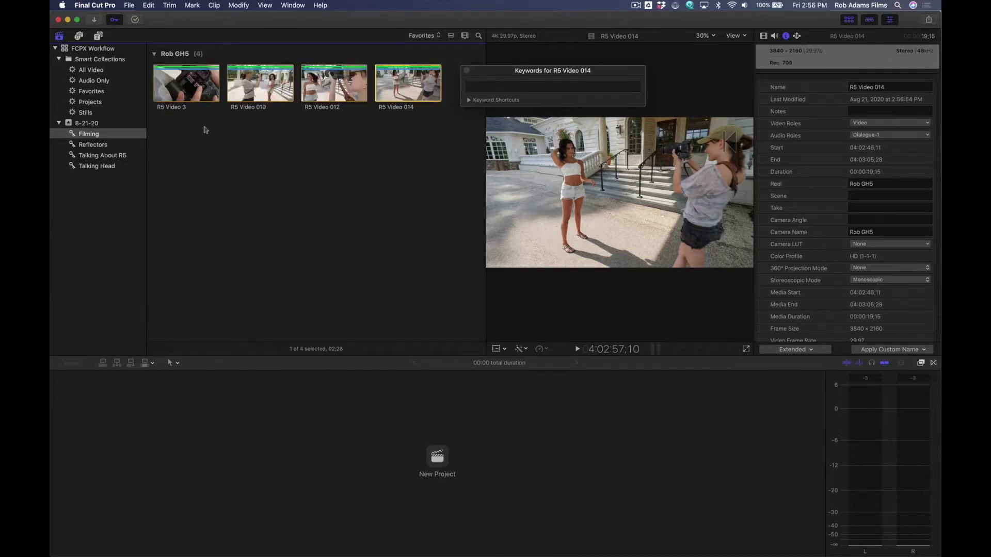
pyautogui.click(102, 144)
pyautogui.click(101, 134)
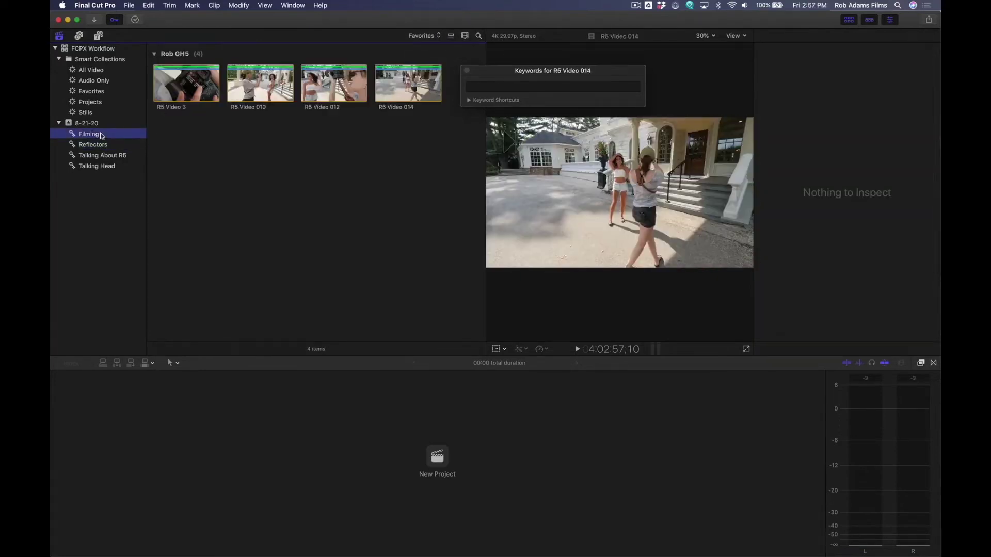
# Show the Reflectors favorites, then open Talking Head under the Favorites filter
pyautogui.click(102, 144)
pyautogui.click(418, 35)
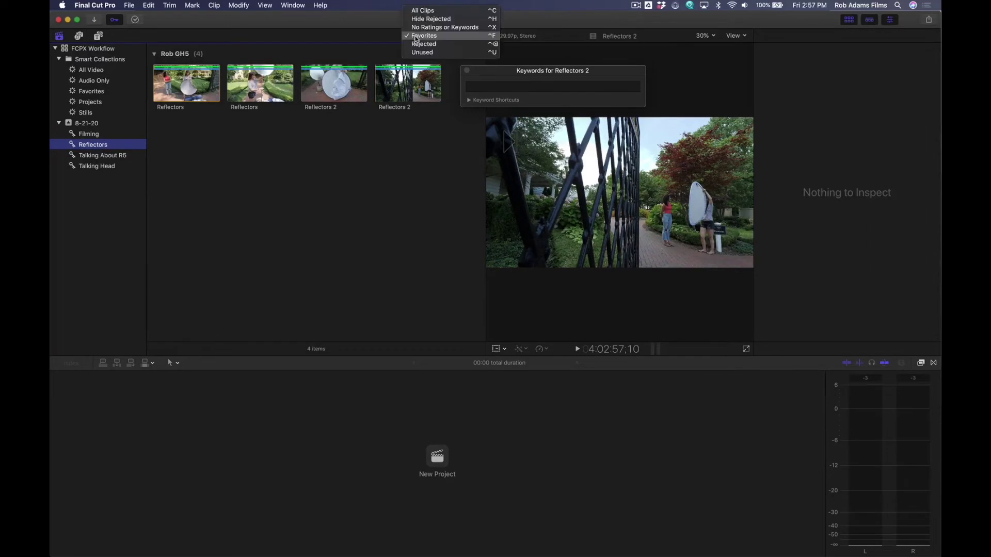
pyautogui.click(423, 11)
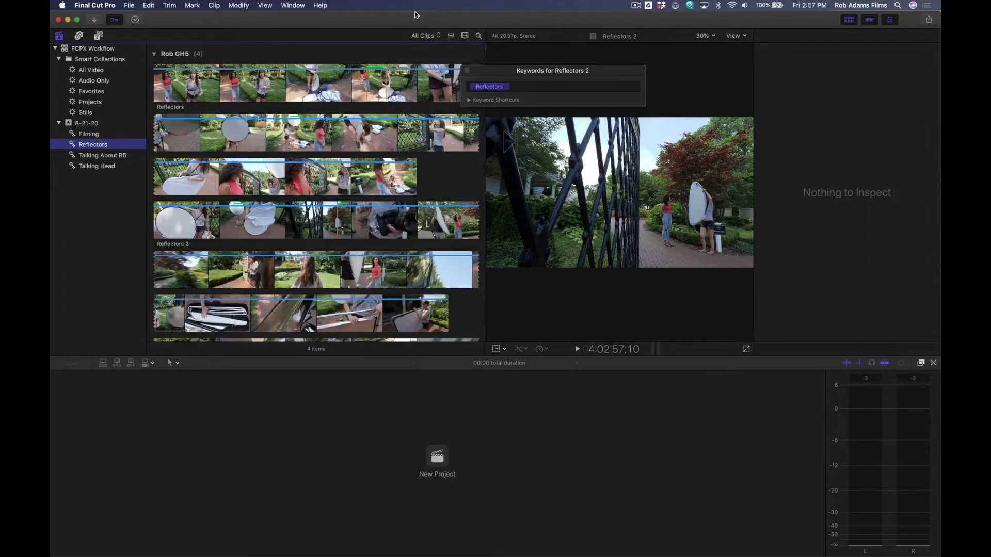
pyautogui.click(427, 35)
pyautogui.click(427, 61)
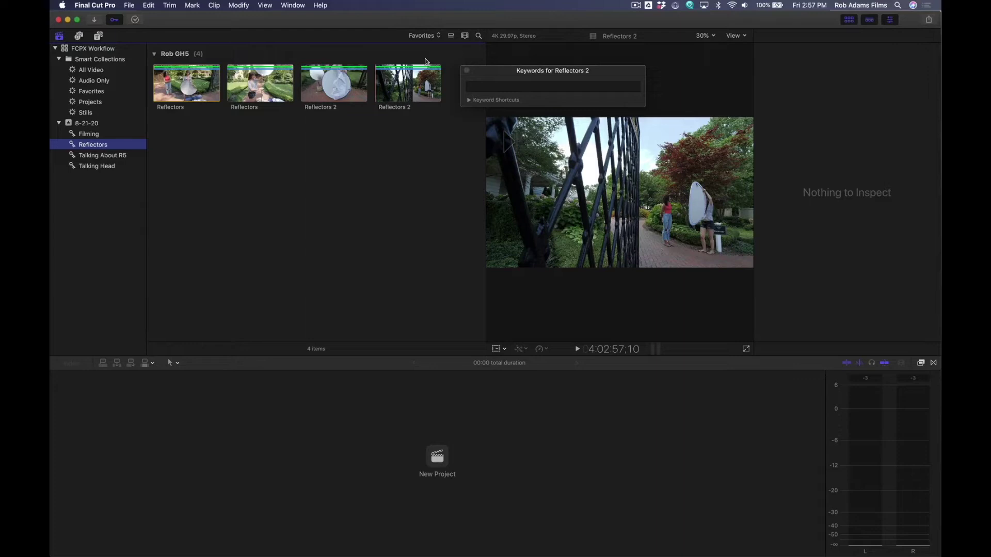
pyautogui.click(109, 166)
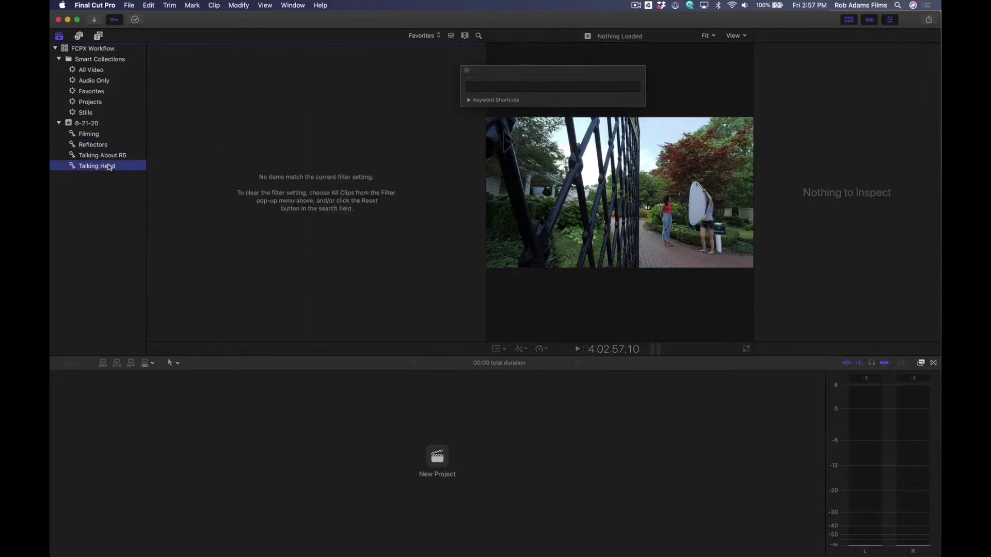
# Set the Talking Head collection's filter to All Clips and close the keywords window
pyautogui.click(436, 36)
pyautogui.click(414, 10)
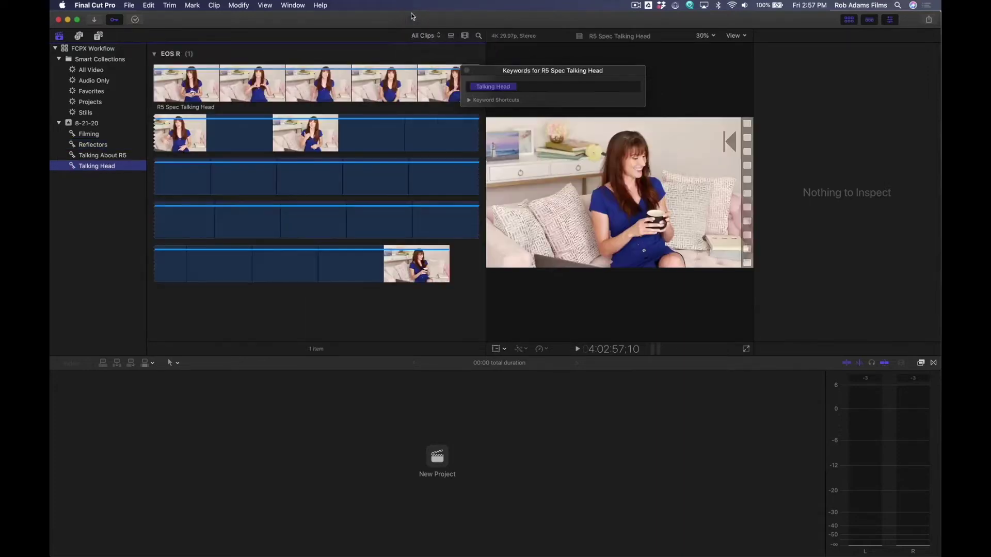
pyautogui.click(466, 71)
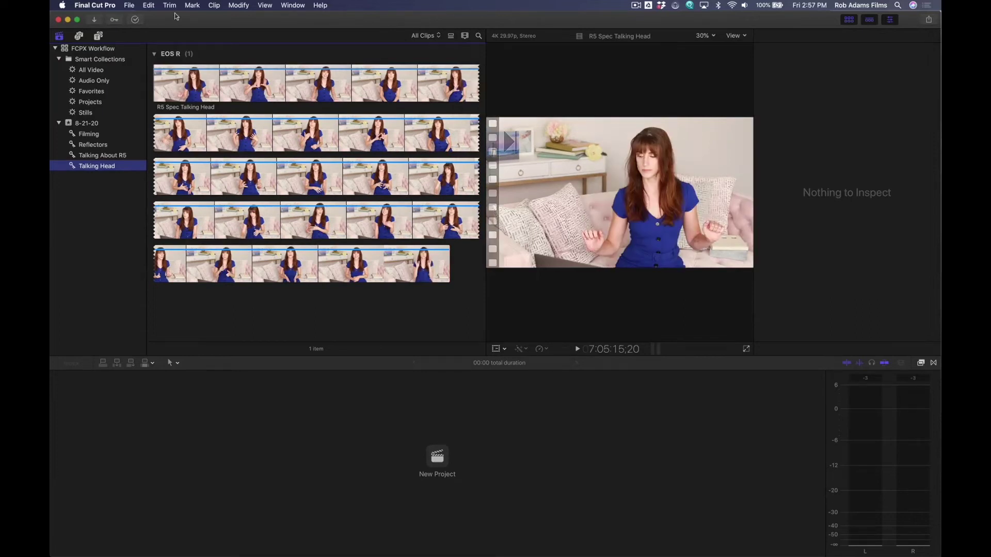
# Play R5 Spec Talking Head, set a range out point, and start a new project
pyautogui.click(154, 104)
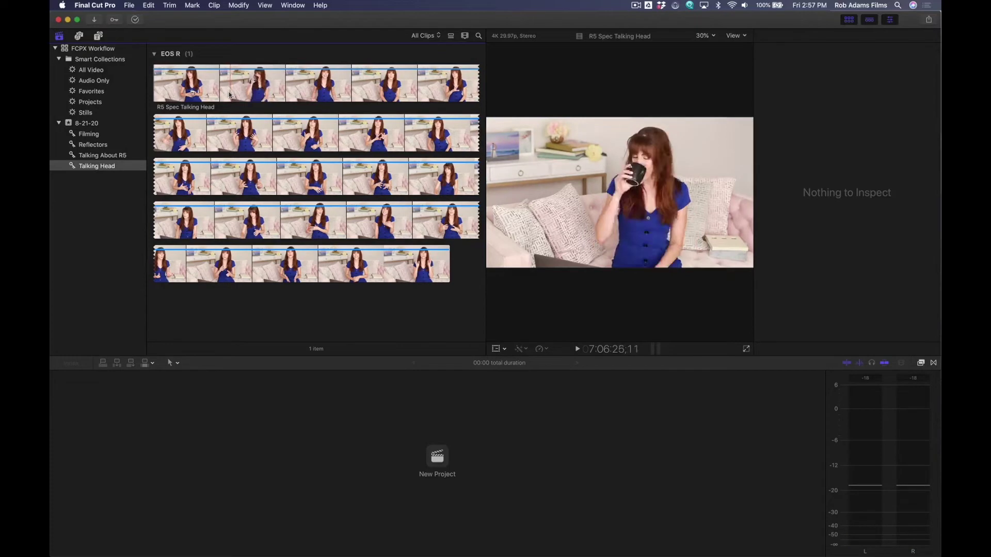
pyautogui.press('space')
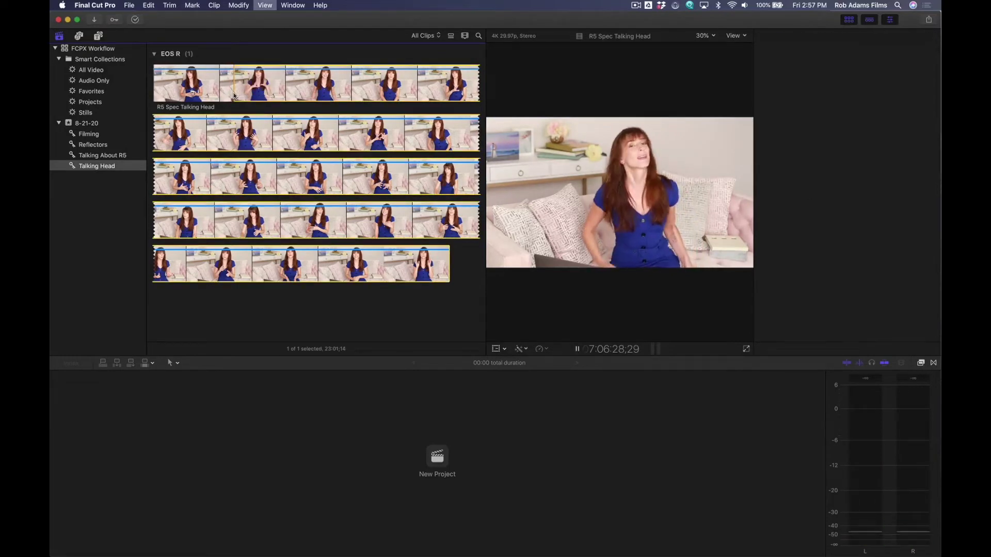
pyautogui.click(234, 95)
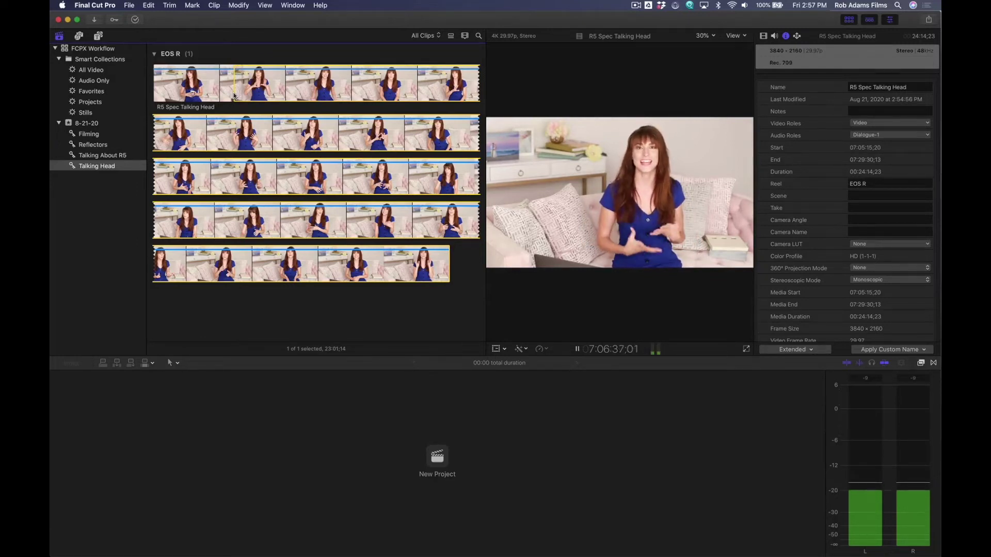
pyautogui.press('space')
pyautogui.press('o')
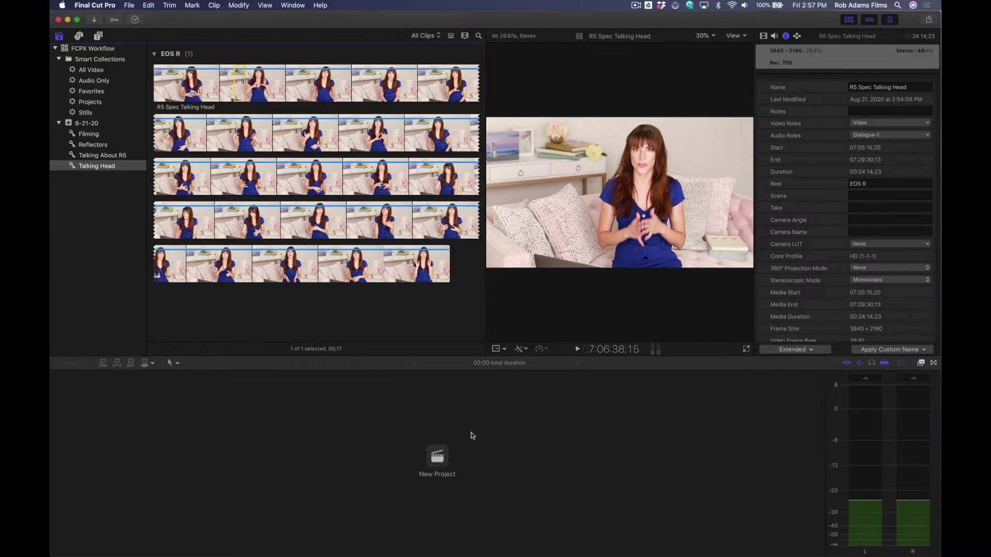
pyautogui.click(437, 460)
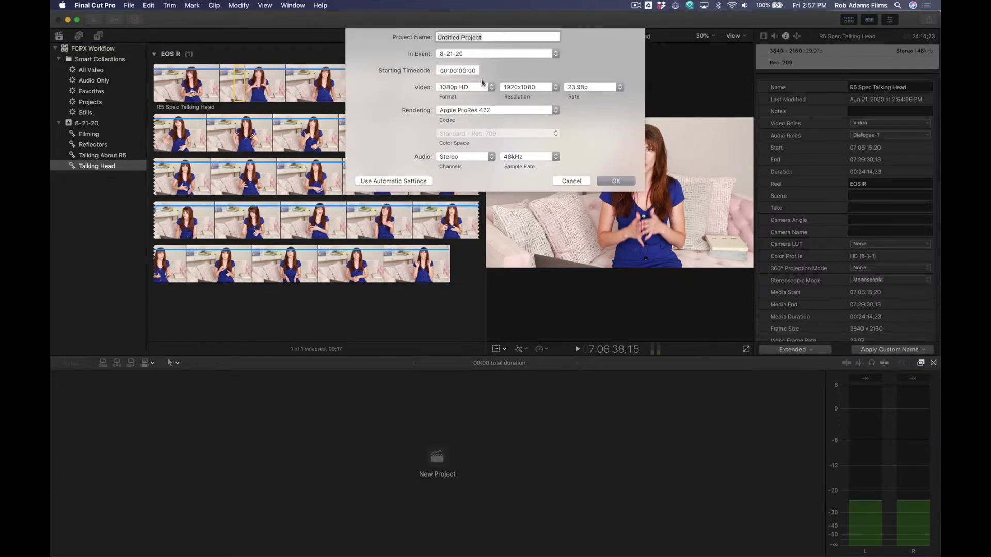
# Name the project 'R5 Video' and create it with the 1080p HD settings
pyautogui.write('R5 Video')
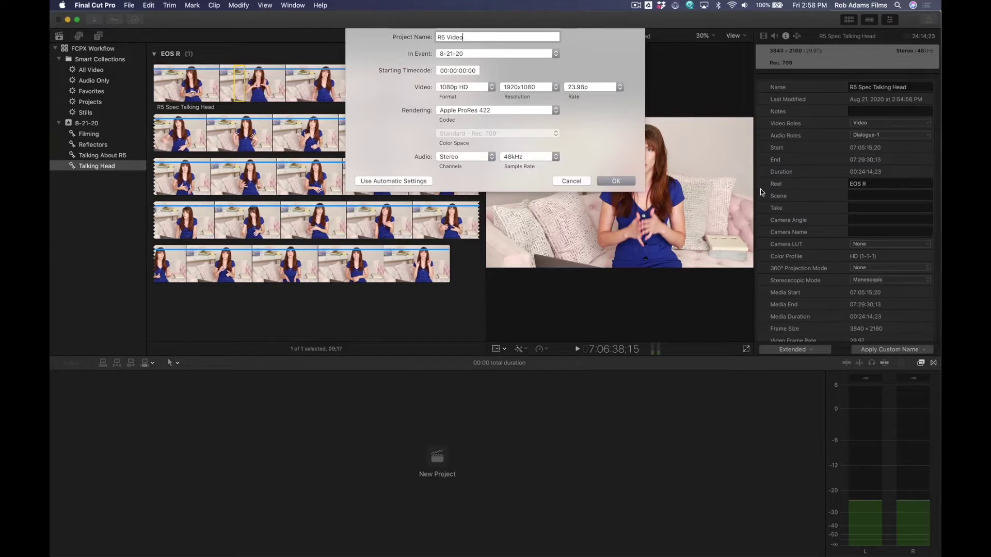
pyautogui.click(632, 182)
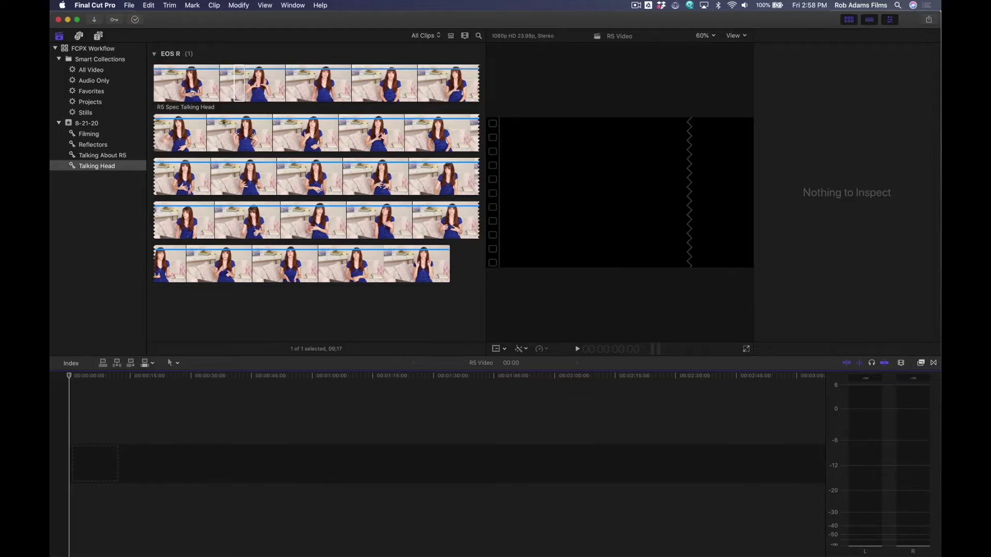
# Place the R5 Spec Talking Head clip at the start of the R5 Video timeline
pyautogui.moveTo(238, 91); pyautogui.dragTo(86, 453)
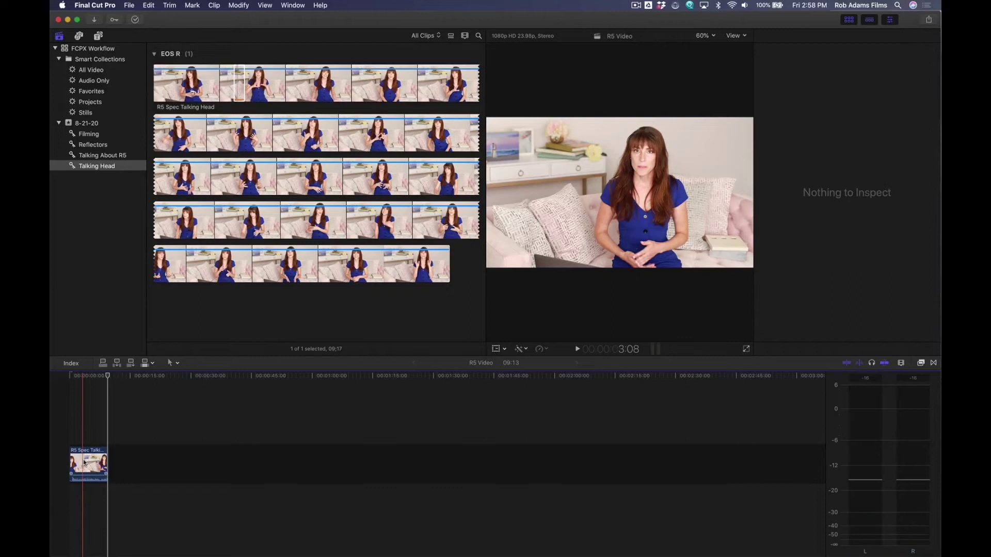
pyautogui.moveTo(97, 464); pyautogui.dragTo(394, 466)
pyautogui.press('super+4')
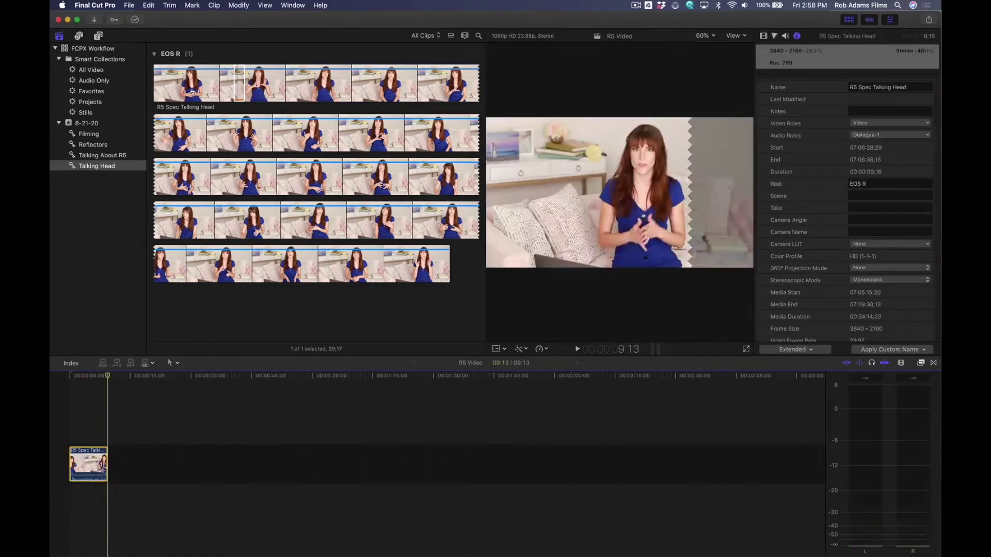
pyautogui.moveTo(88, 464); pyautogui.dragTo(447, 466)
# Mark a second excerpt of the talking-head source clip with I and O and append it
pyautogui.click(236, 89)
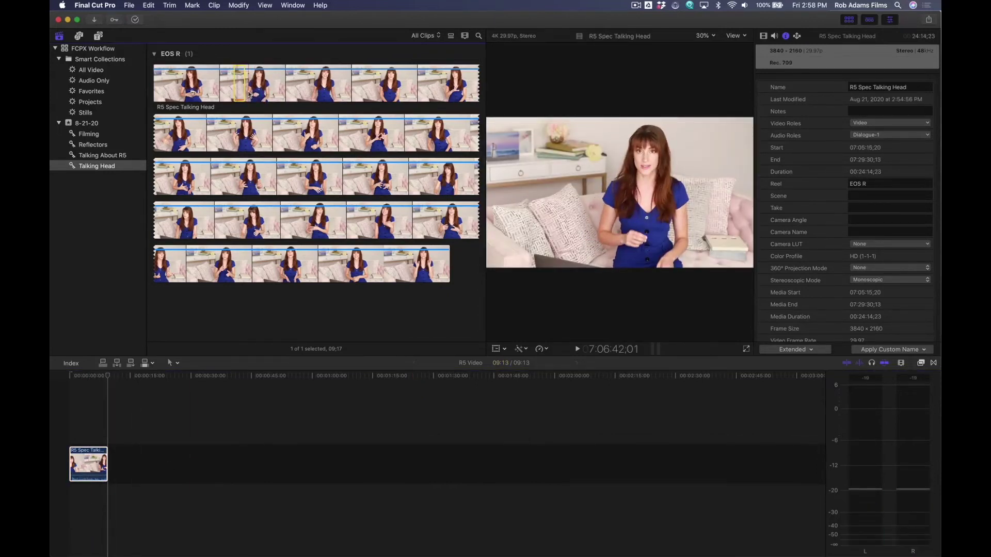
pyautogui.press('space')
pyautogui.press('i')
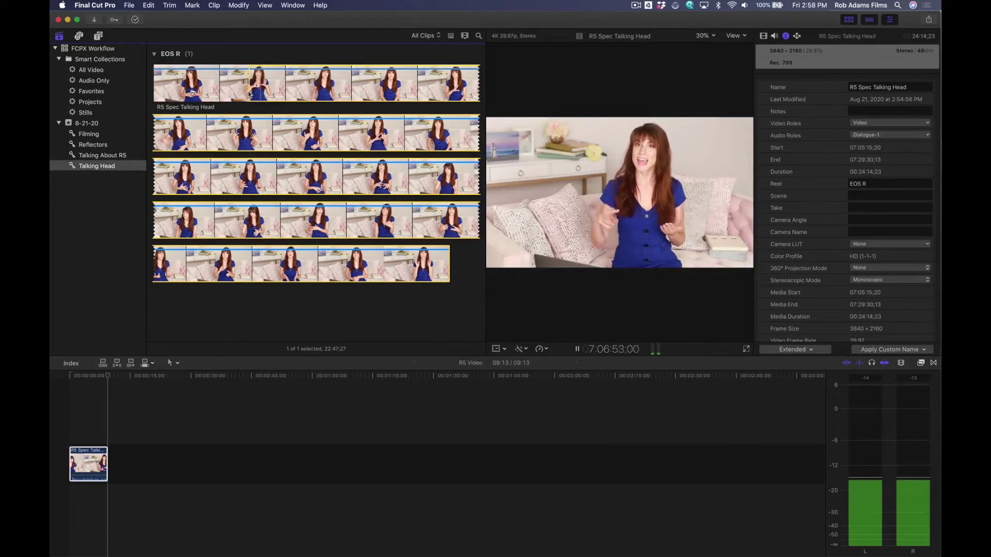
pyautogui.press('o')
pyautogui.press('space')
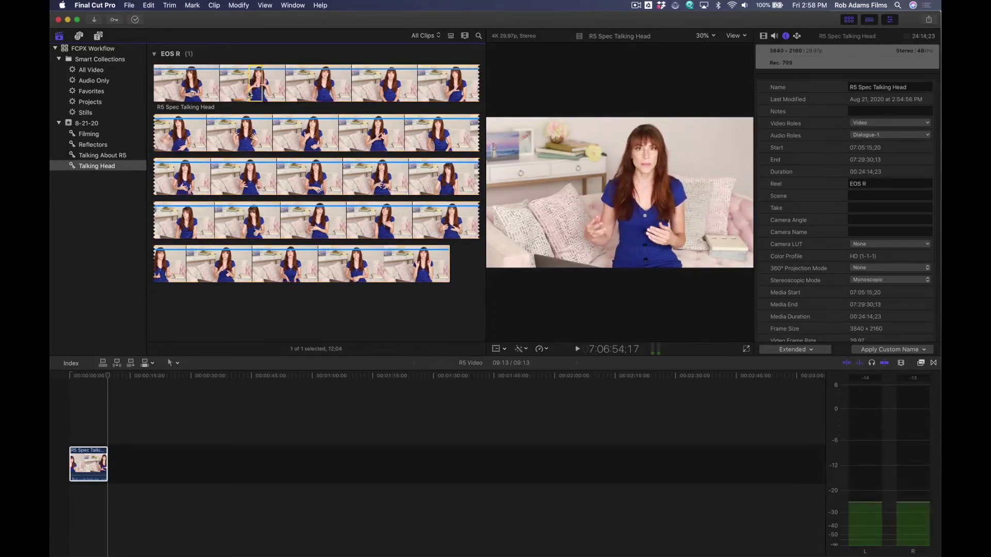
pyautogui.press('e')
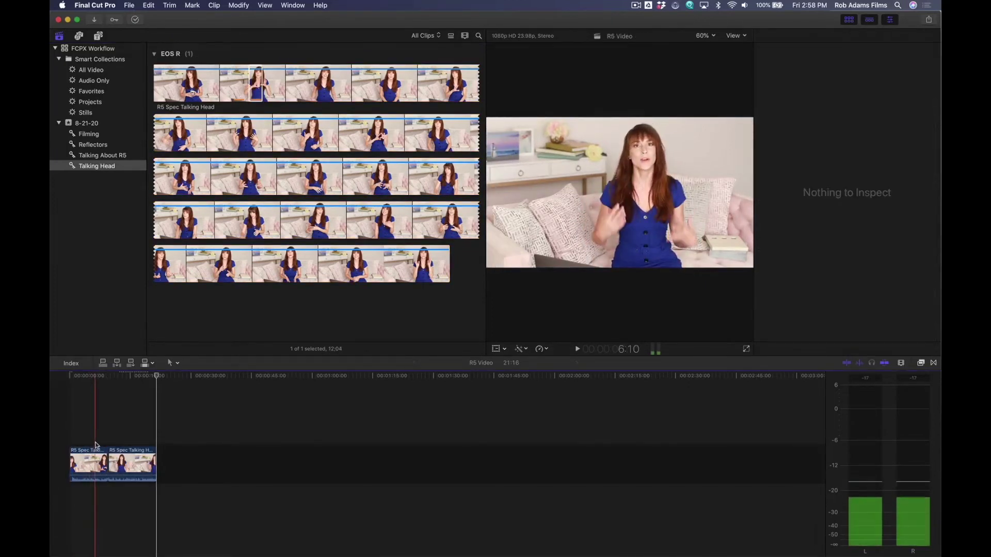
# Trim the edit point between the two talking-head excerpts, checking the cut in playback
pyautogui.press('super+equal')
pyautogui.press('super+equal')
pyautogui.press('space')
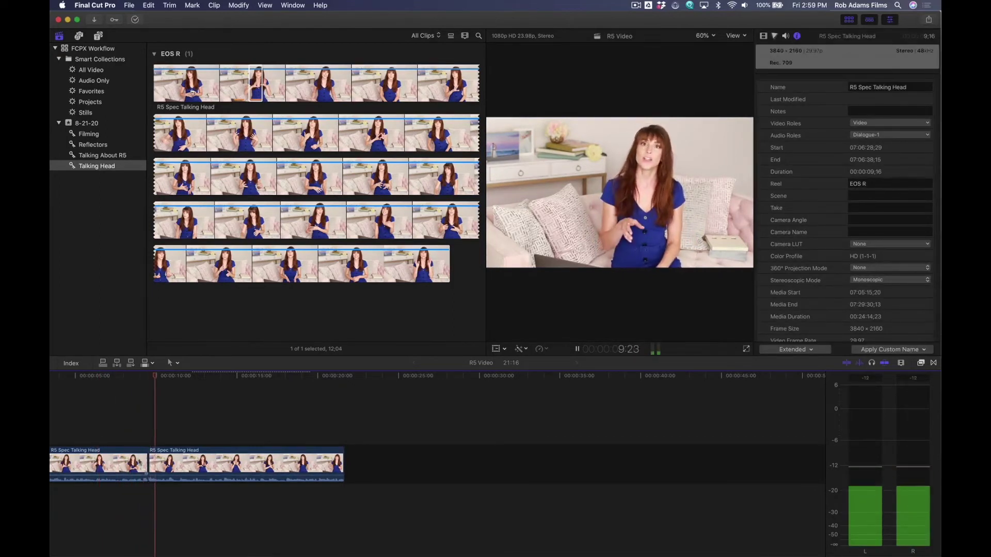
pyautogui.moveTo(150, 467); pyautogui.dragTo(146, 467)
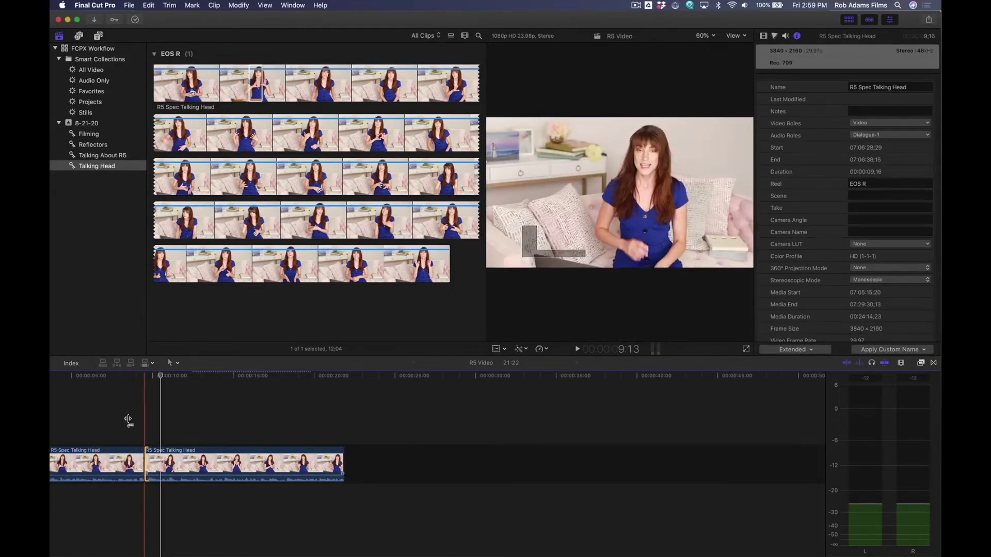
pyautogui.press('super+minus')
pyautogui.click(166, 467)
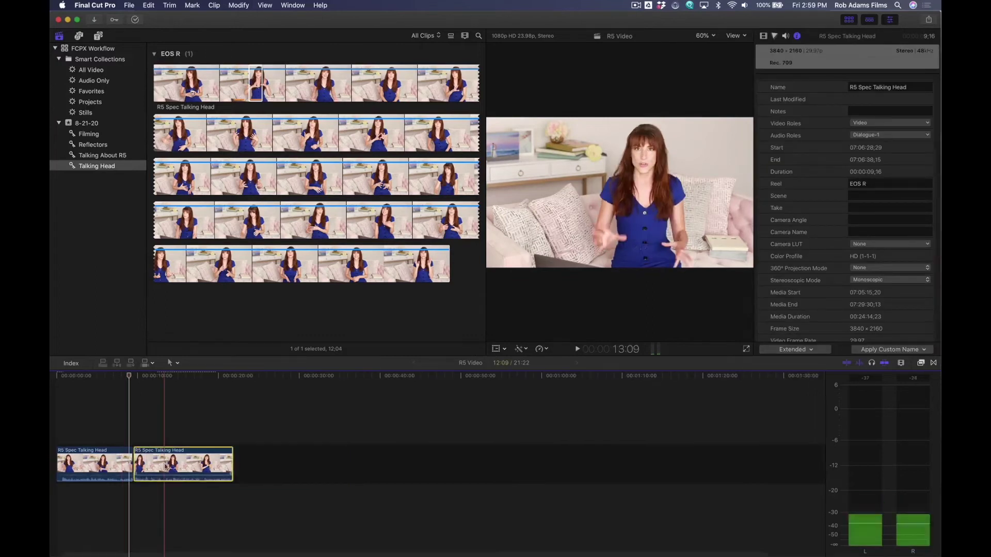
pyautogui.moveTo(166, 467); pyautogui.dragTo(191, 467)
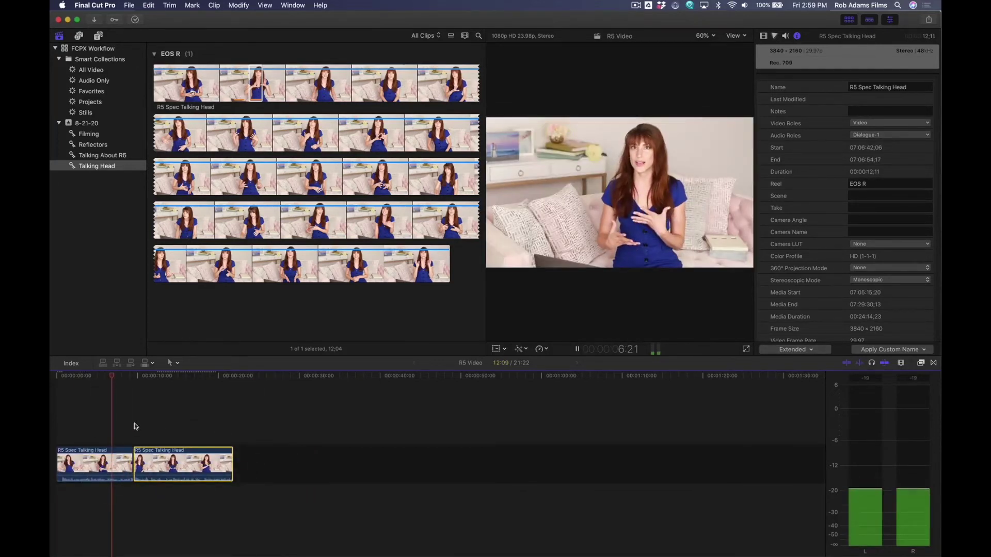
pyautogui.press('space')
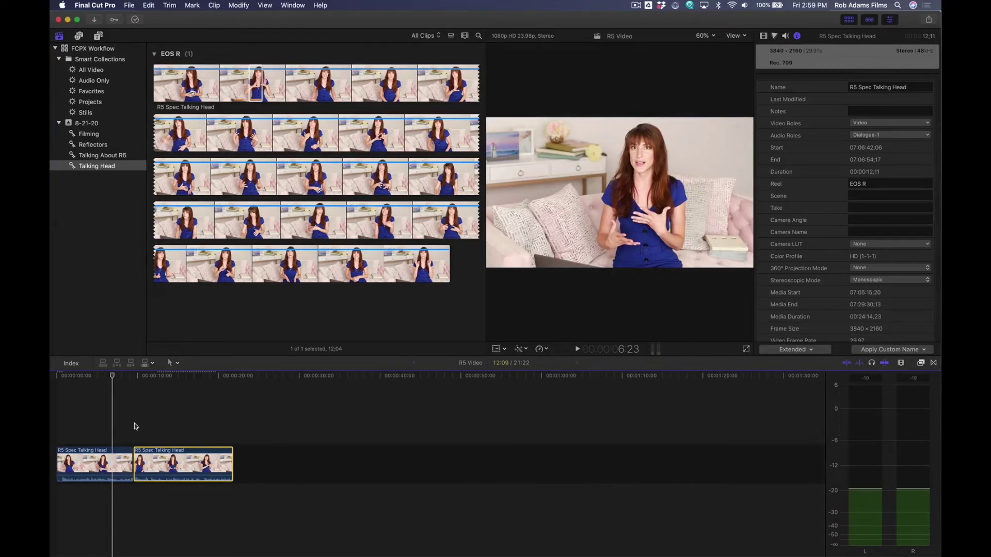
# Filter the browser to Favorites and switch to the Filming collection
pyautogui.click(85, 146)
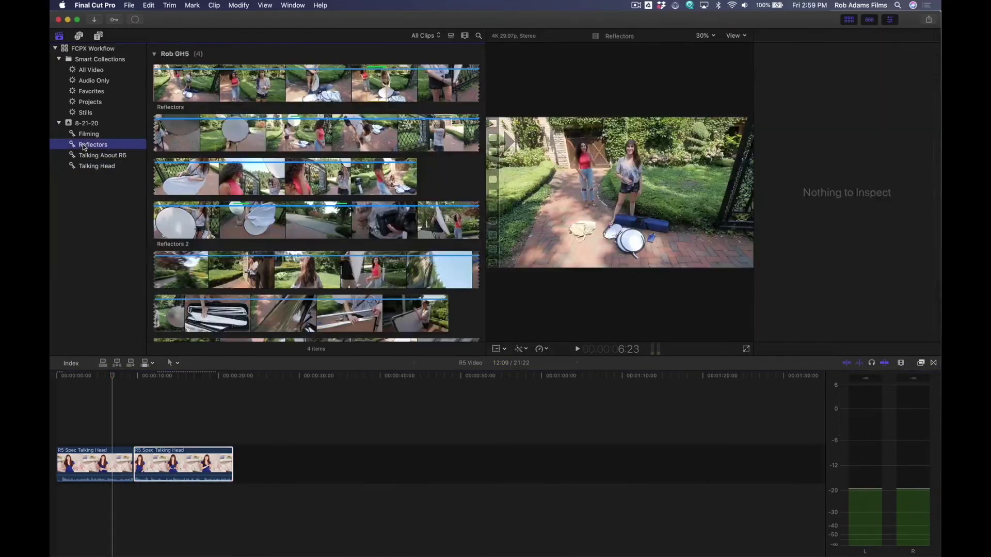
pyautogui.click(431, 37)
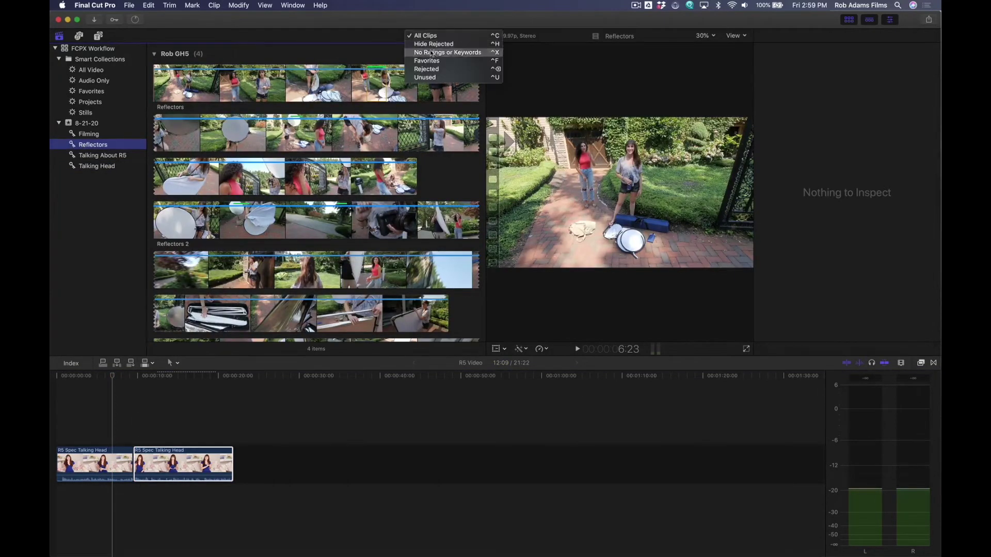
pyautogui.click(430, 63)
pyautogui.click(186, 85)
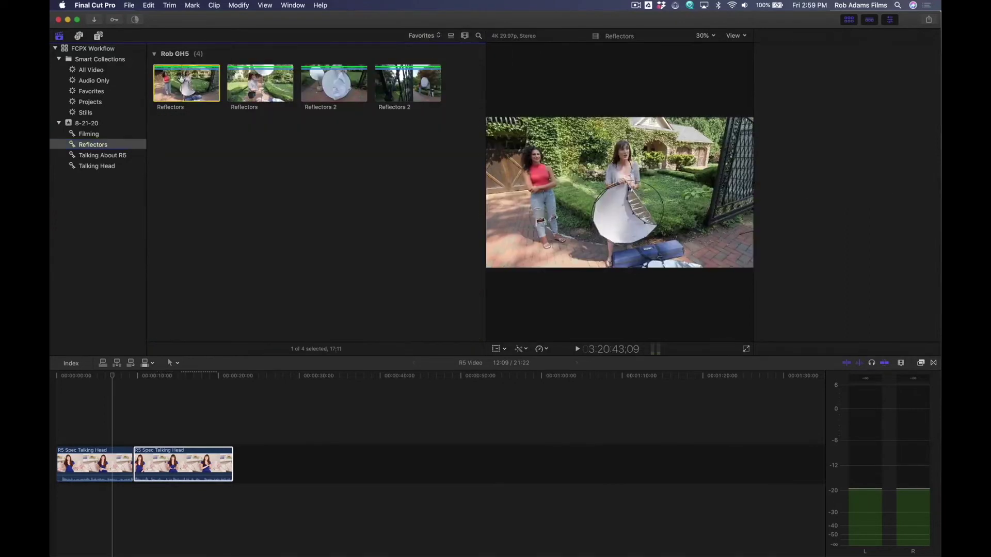
pyautogui.click(98, 155)
pyautogui.click(88, 134)
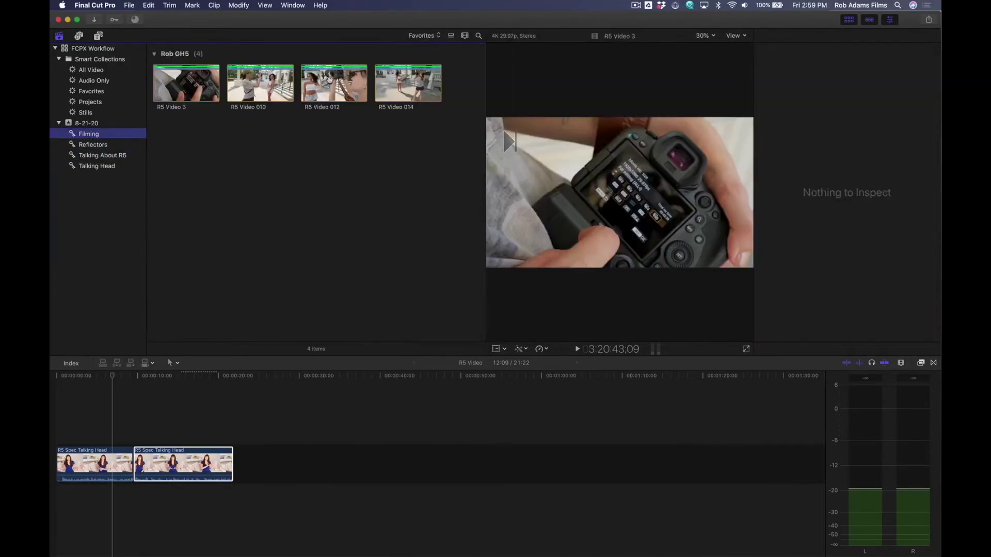
# Connect R5 Video 010 above the talking-head clips and trim it to end at the playhead
pyautogui.click(249, 85)
pyautogui.moveTo(250, 86); pyautogui.dragTo(120, 439)
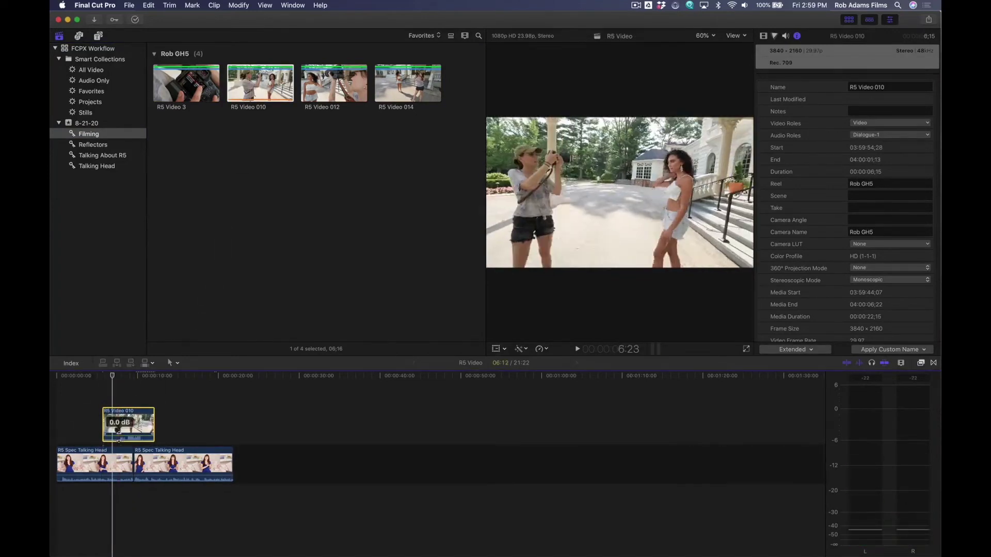
pyautogui.press('space')
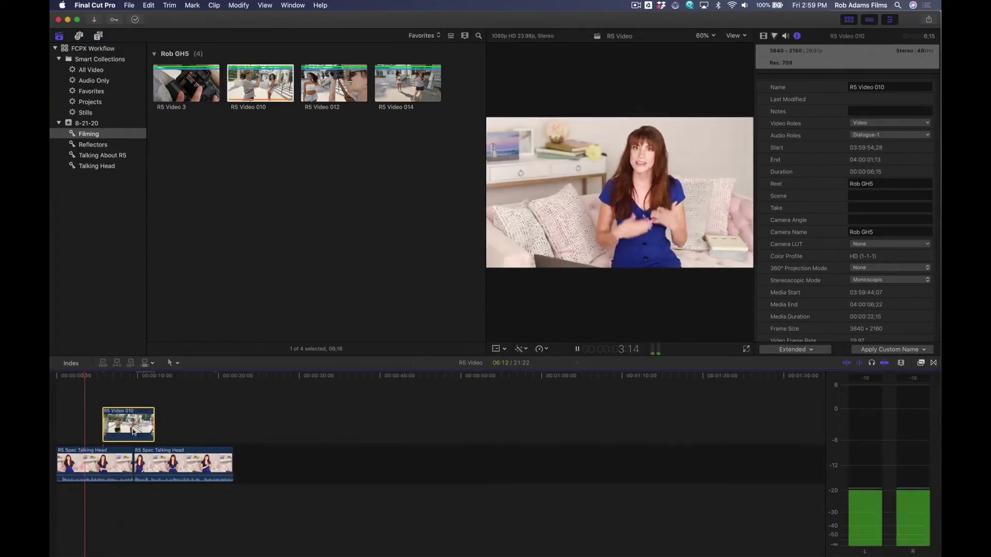
pyautogui.moveTo(137, 432); pyautogui.dragTo(158, 432)
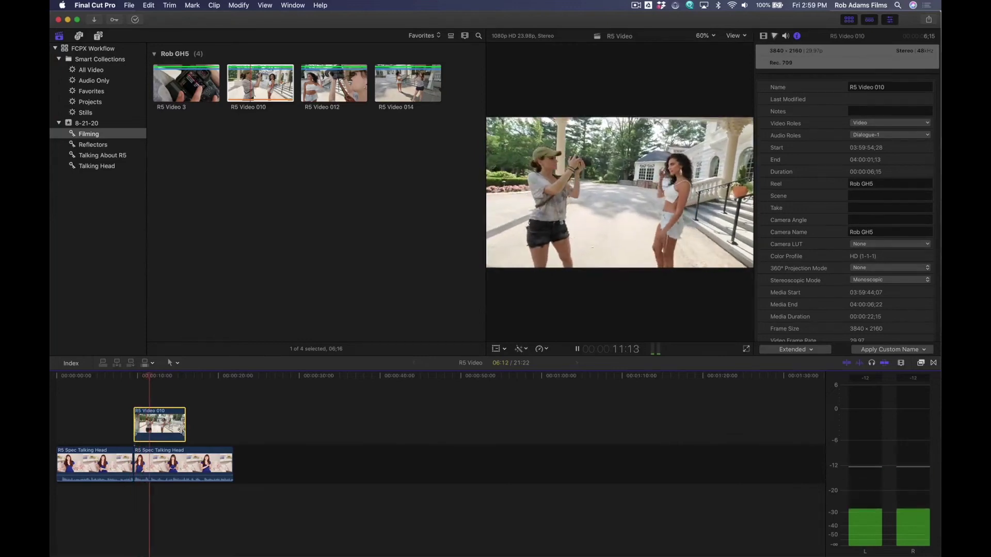
pyautogui.moveTo(184, 434); pyautogui.dragTo(153, 434)
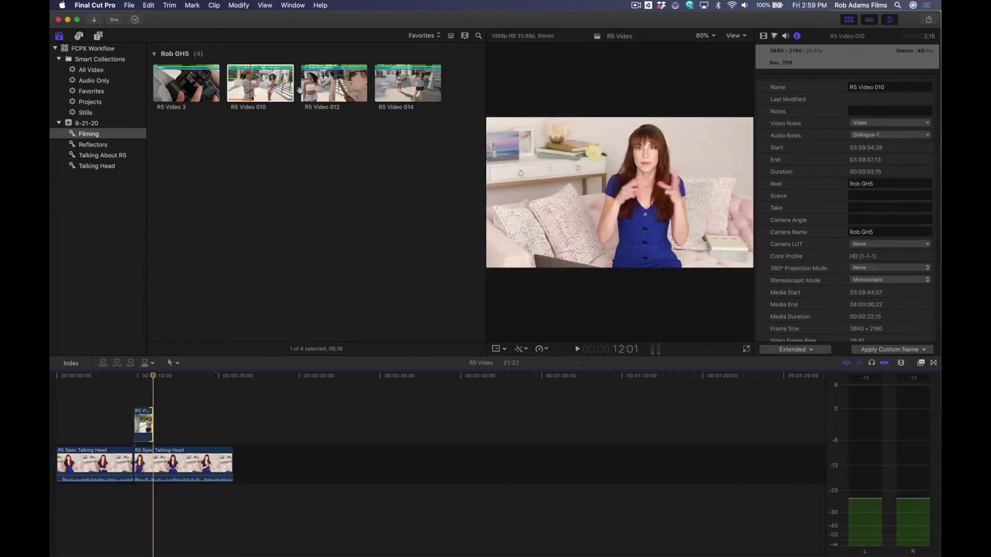
# Connect R5 Video 012 right after R5 Video 010 and shorten it from its end
pyautogui.moveTo(293, 289); pyautogui.dragTo(171, 429)
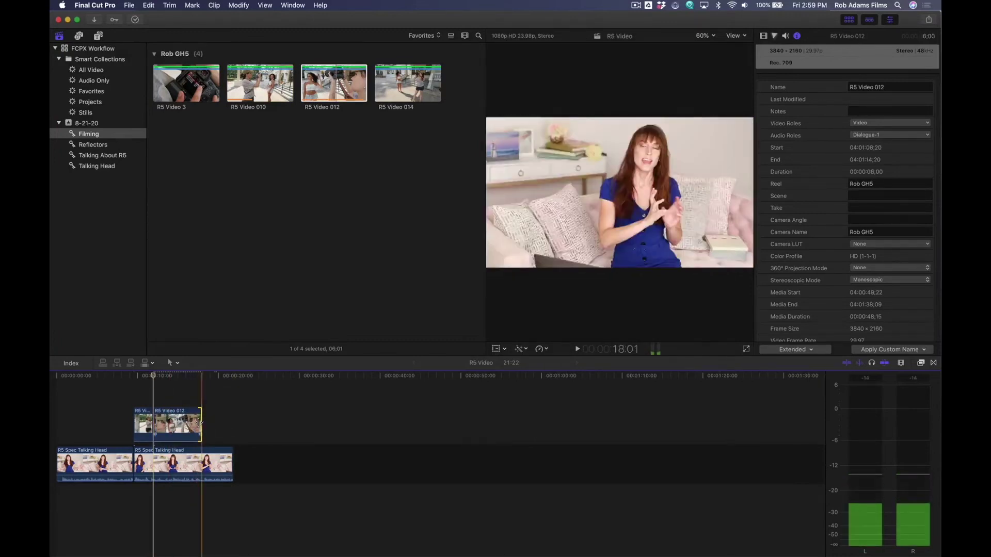
pyautogui.moveTo(201, 424); pyautogui.dragTo(168, 424)
pyautogui.click(147, 400)
pyautogui.press('space')
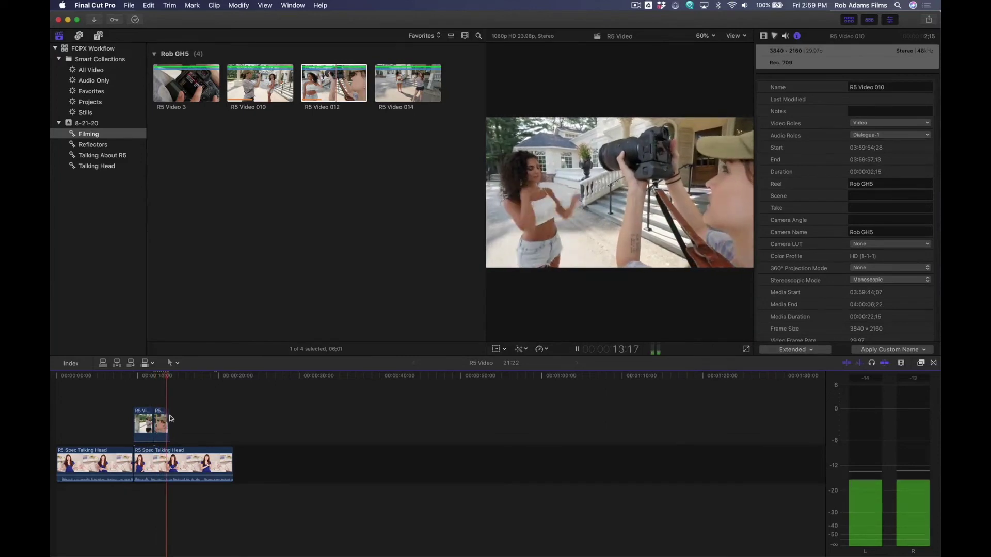
pyautogui.moveTo(168, 420); pyautogui.dragTo(174, 420)
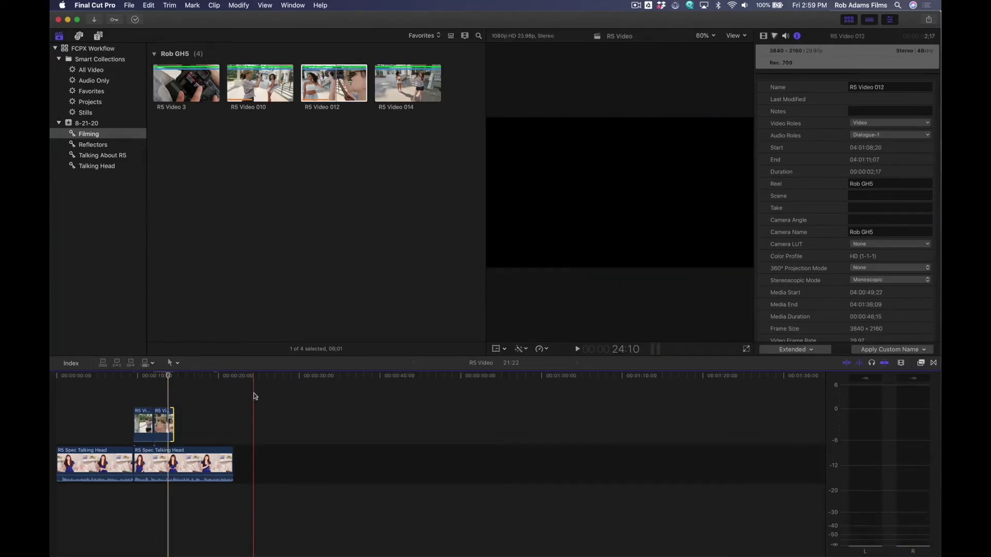
# Select the talking-head and B-roll clips, then drag the second talking-head clip earlier
pyautogui.click(170, 466)
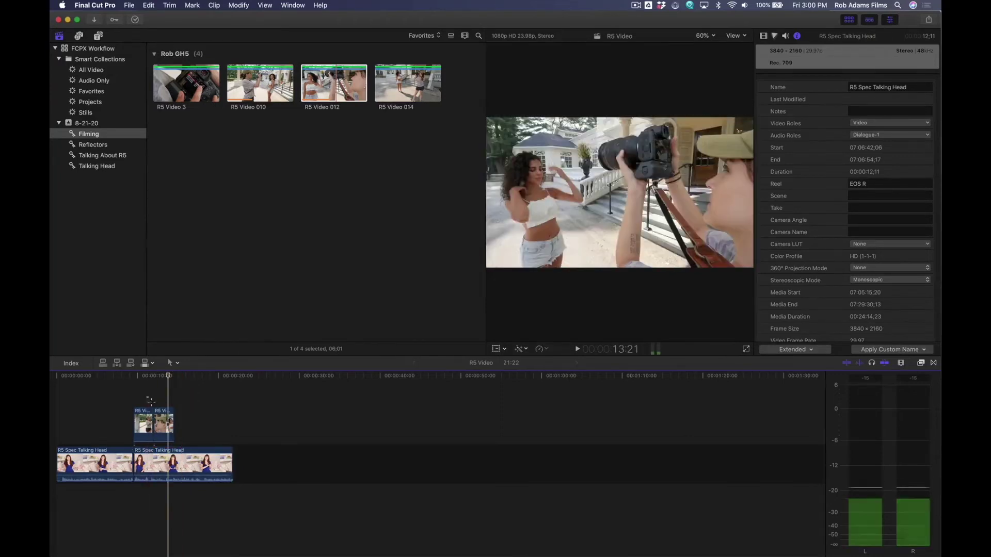
pyautogui.moveTo(147, 398); pyautogui.dragTo(211, 408)
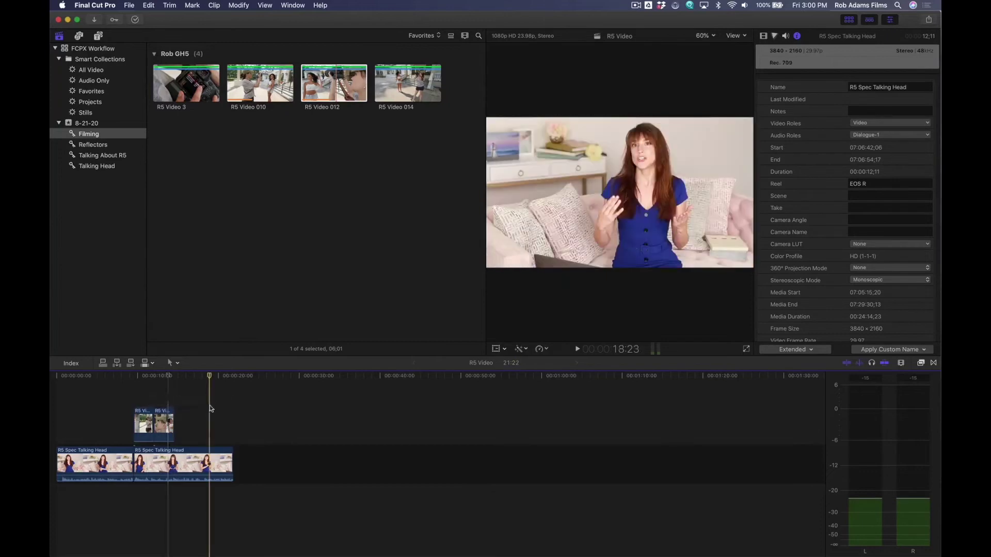
pyautogui.click(200, 462)
pyautogui.moveTo(198, 461); pyautogui.dragTo(91, 462)
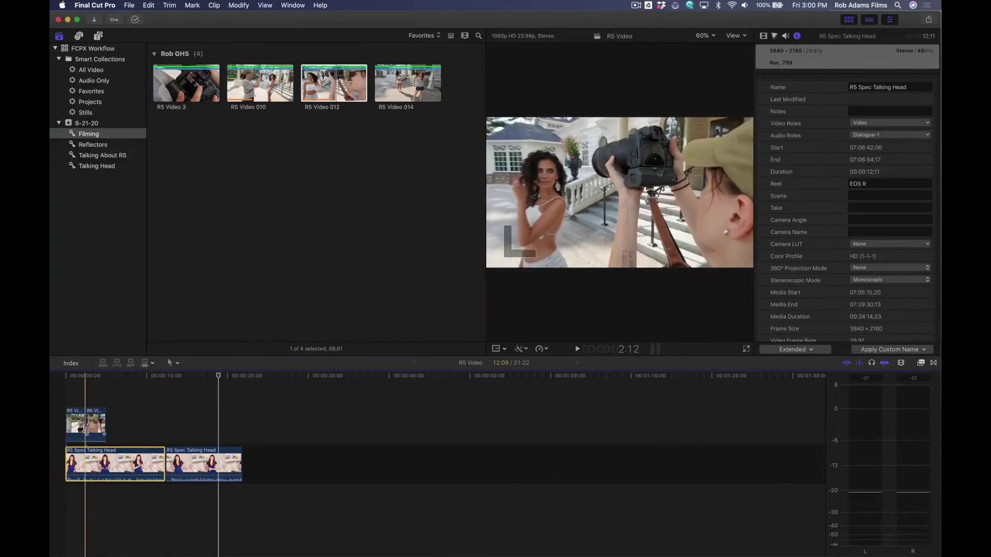
# Zoom in to review the R5 Video 010 and 012 cutaways, then zoom out
pyautogui.press('super+equal')
pyautogui.press('super+equal')
pyautogui.press('super+equal')
pyautogui.click(128, 424)
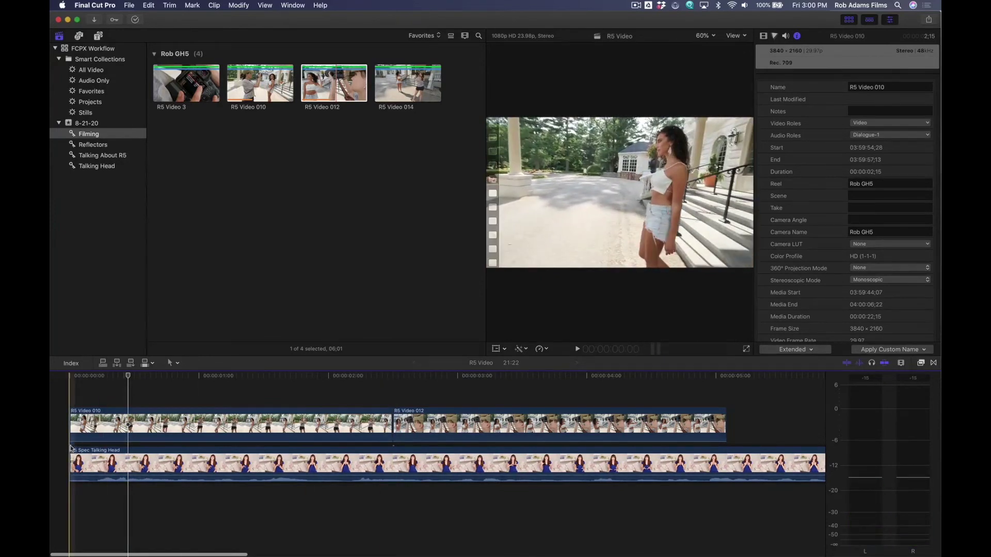
pyautogui.press('space')
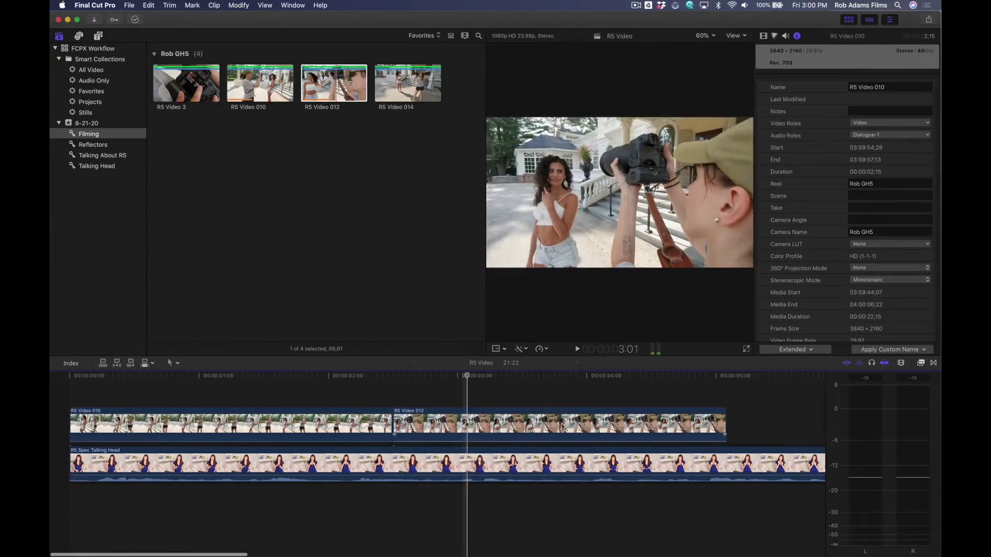
pyautogui.moveTo(563, 426)
pyautogui.mouseDown()
pyautogui.moveTo(656, 425)
pyautogui.moveTo(562, 428)
pyautogui.mouseUp()
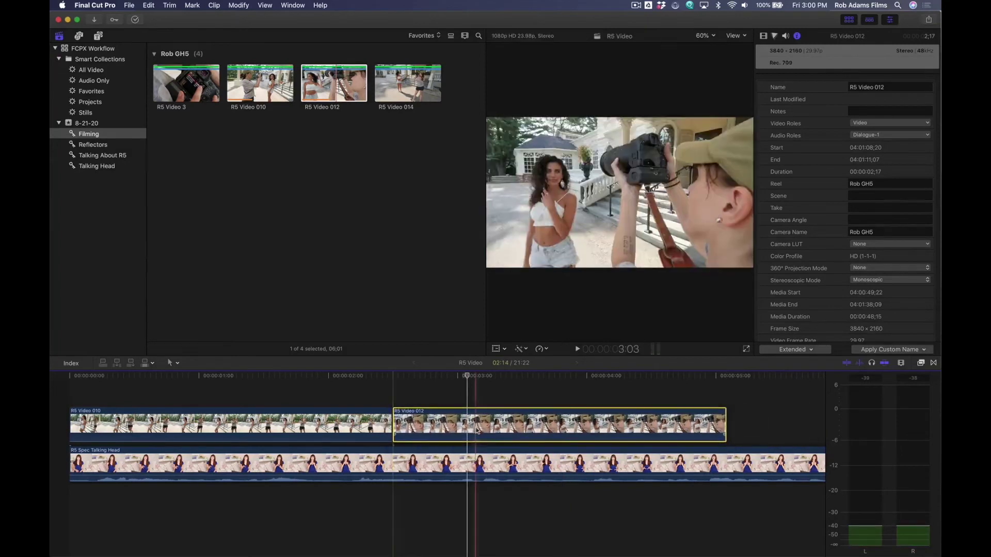
pyautogui.hotkey('shift', 'z')
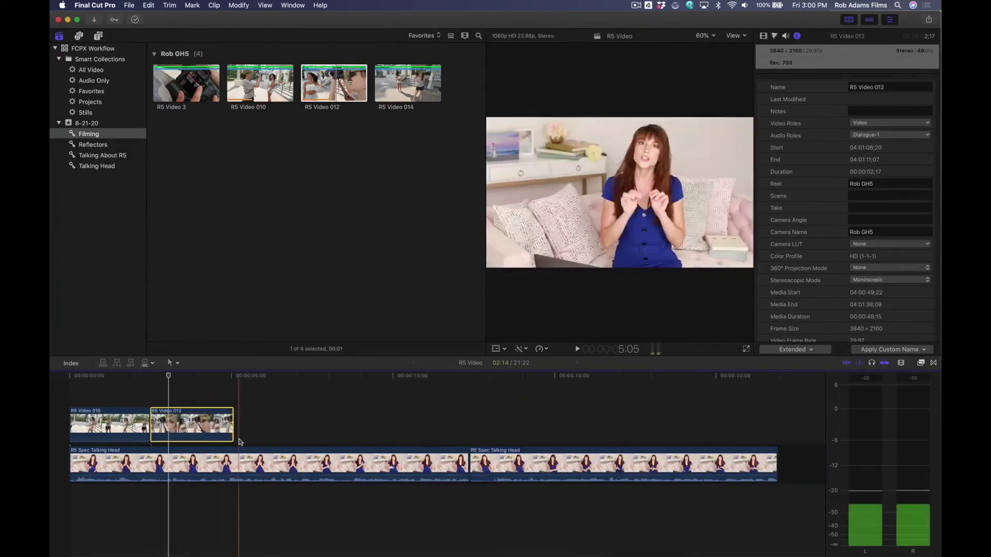
# Move the second talking-head clip to the project start and play from about five seconds
pyautogui.moveTo(241, 457); pyautogui.dragTo(255, 436)
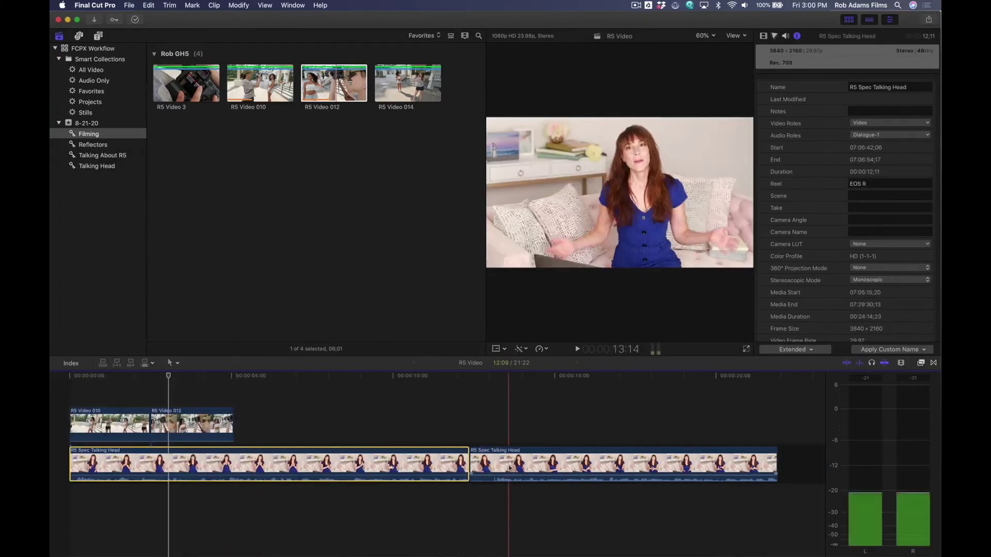
pyautogui.moveTo(510, 468); pyautogui.dragTo(116, 465)
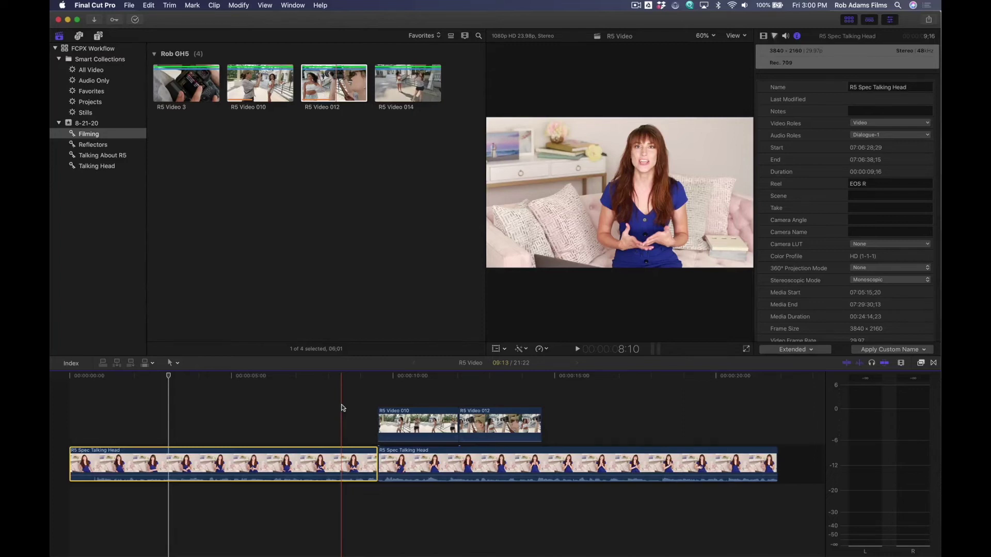
pyautogui.click(230, 408)
pyautogui.press('space')
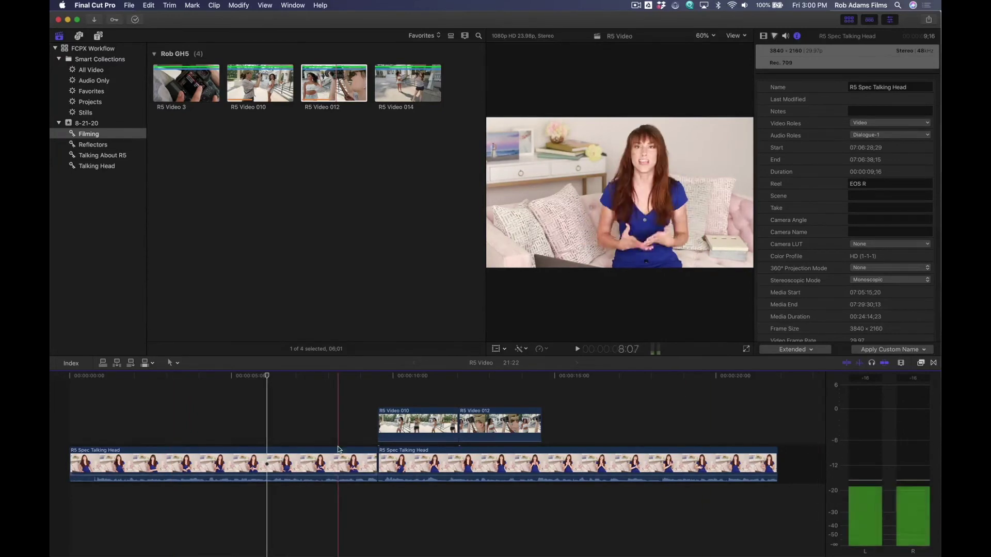
# In the Audio inspector, lower the first talking-head clip's volume to -1.3 dB while playing it back
pyautogui.click(221, 442)
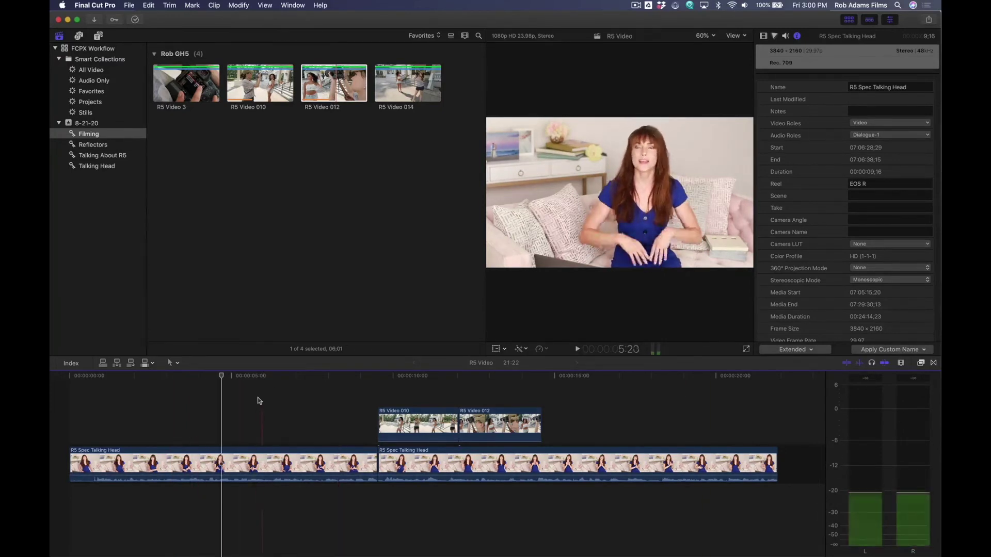
pyautogui.press('space')
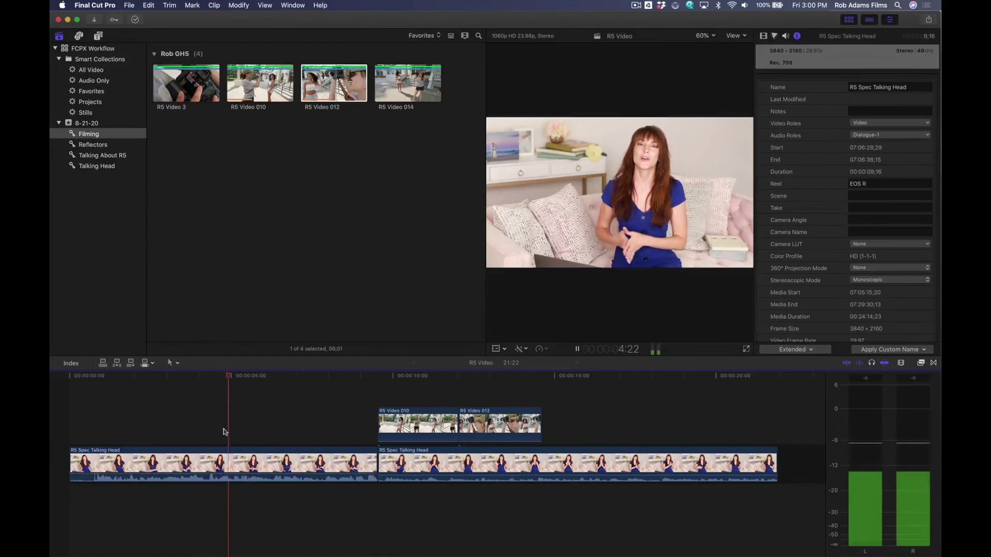
pyautogui.click(221, 457)
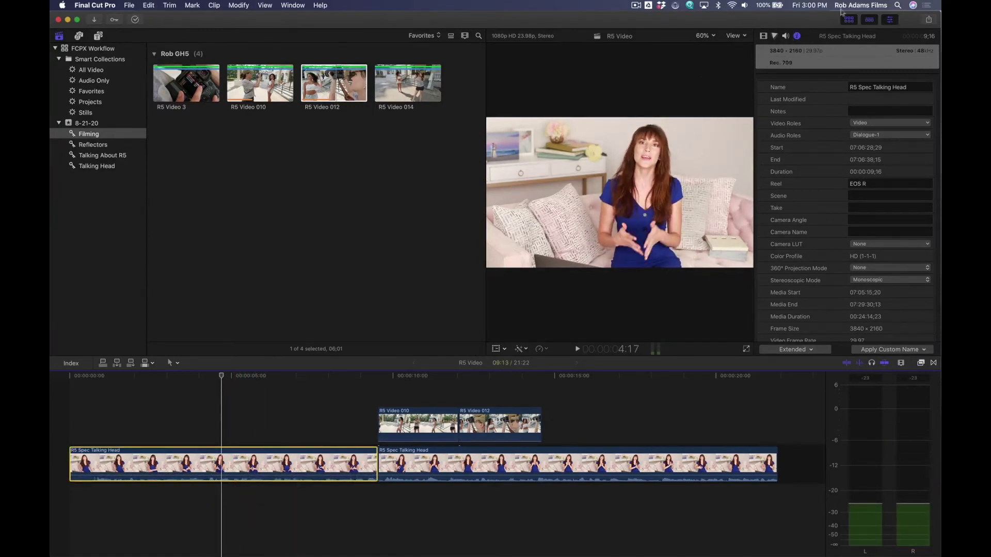
pyautogui.click(790, 37)
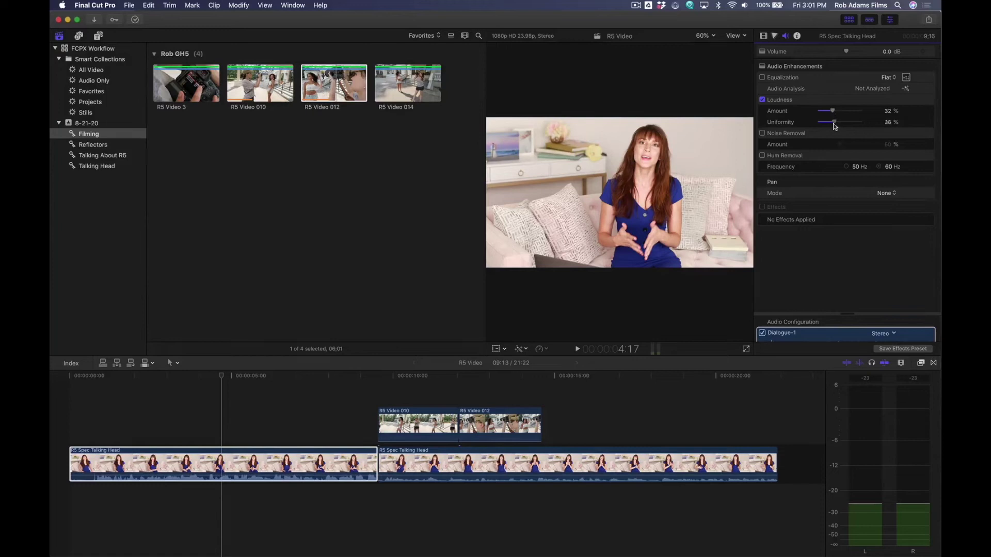
pyautogui.click(146, 435)
pyautogui.press('space')
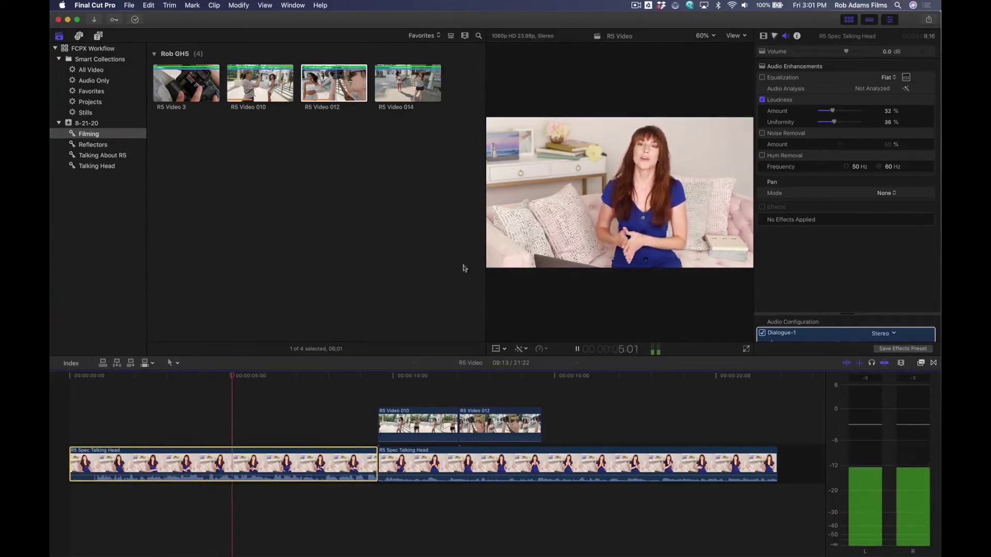
pyautogui.moveTo(845, 51); pyautogui.dragTo(844, 56)
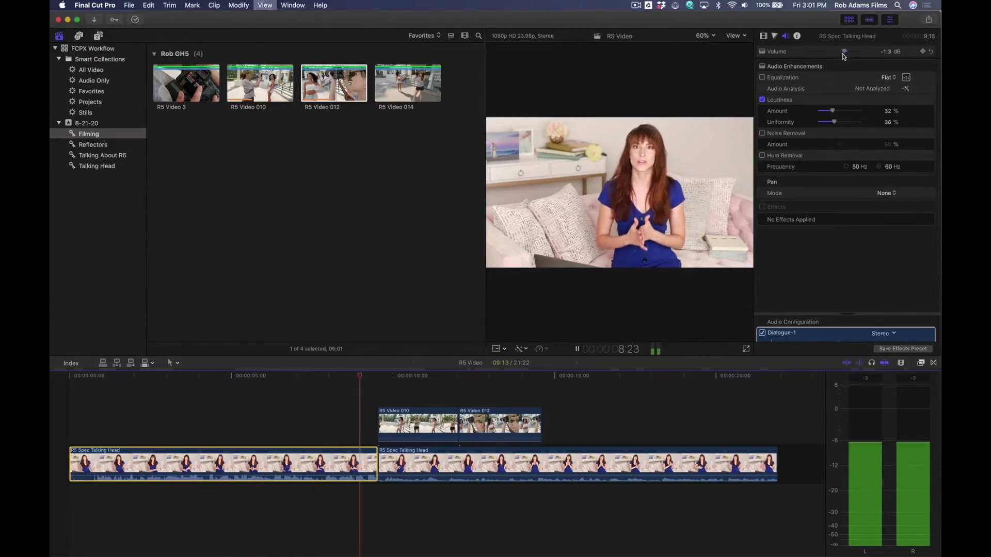
pyautogui.press('space')
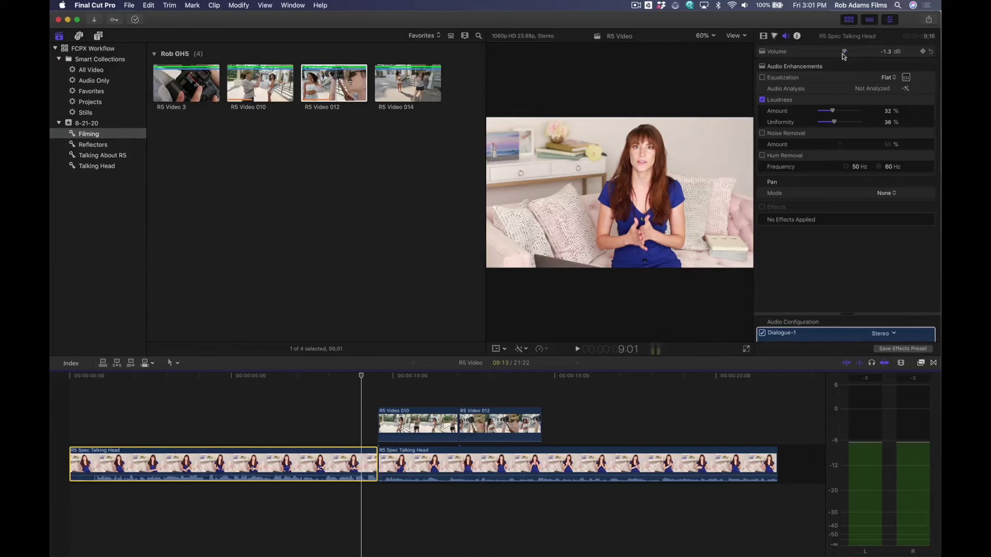
# Paste the first clip's -1.3 dB volume and loudness settings onto the second talking-head clip
pyautogui.press('space')
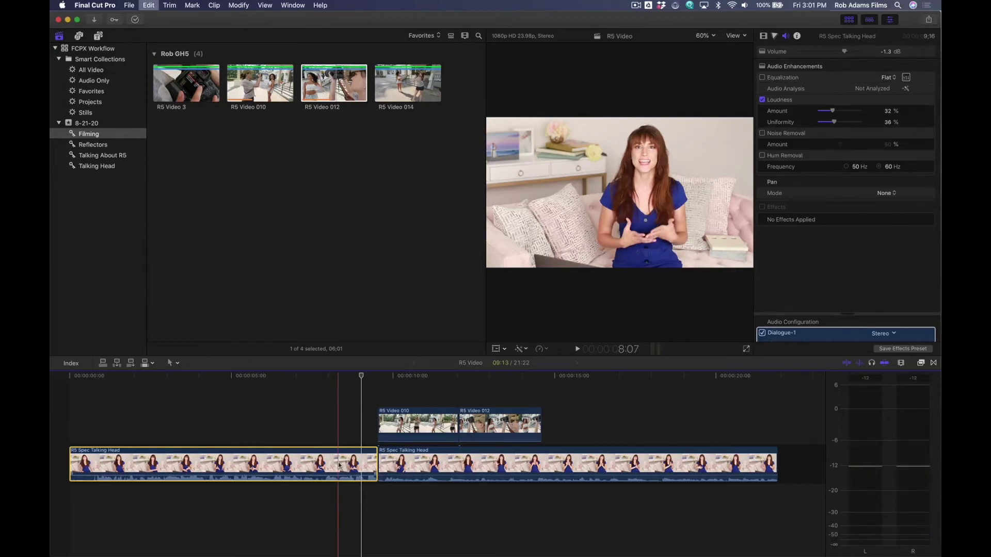
pyautogui.click(443, 466)
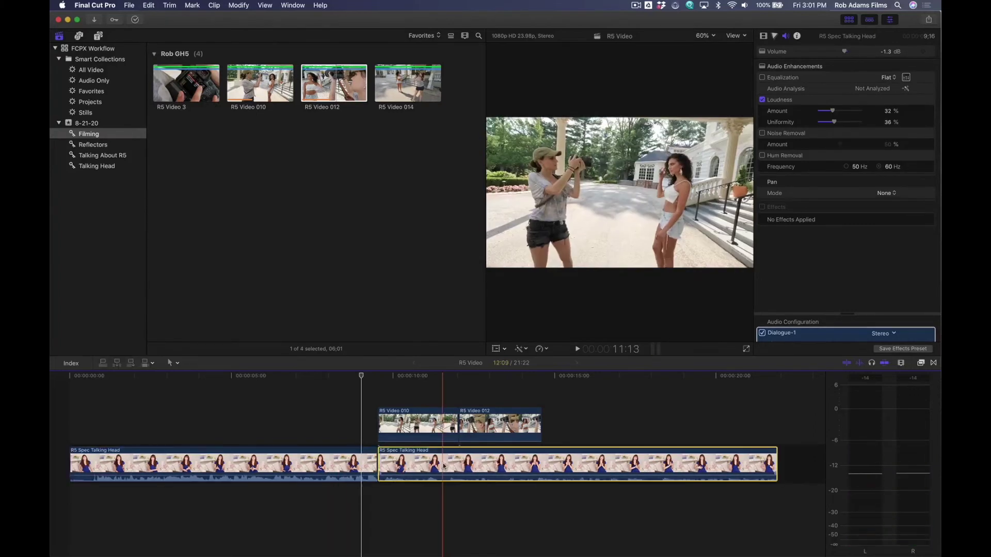
pyautogui.press('super+alt+v')
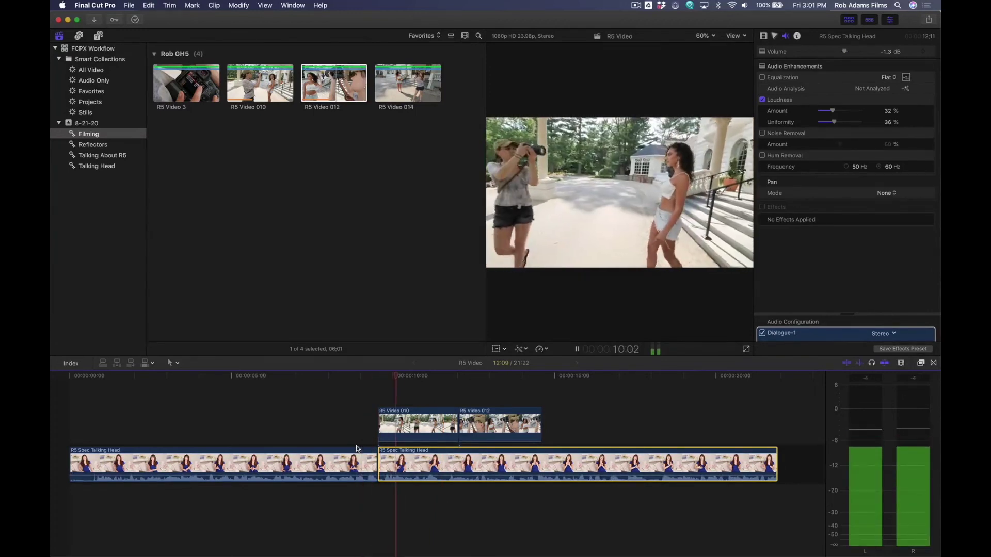
# Play across the cut between the talking-head clips to compare their levels
pyautogui.press('space')
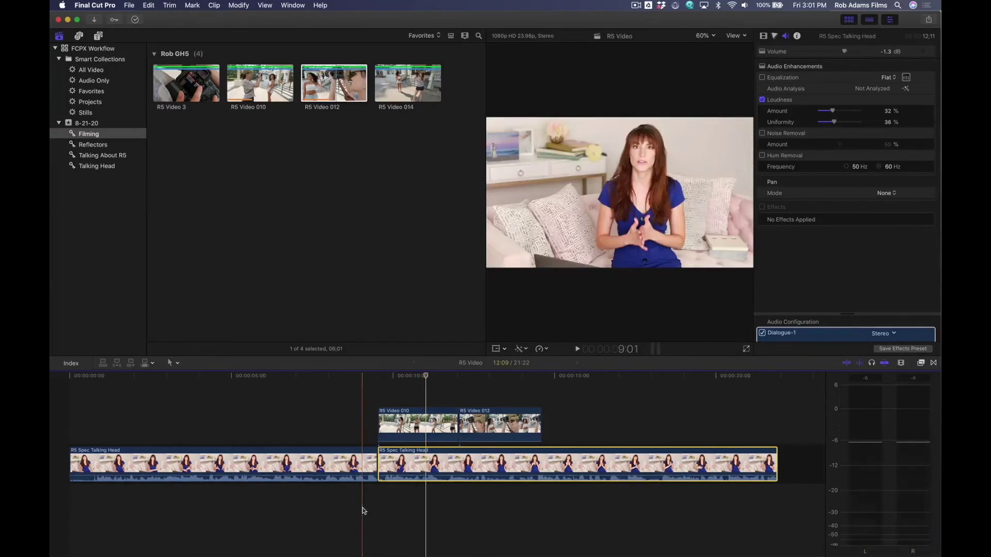
pyautogui.press('super+equal')
pyautogui.press('Up')
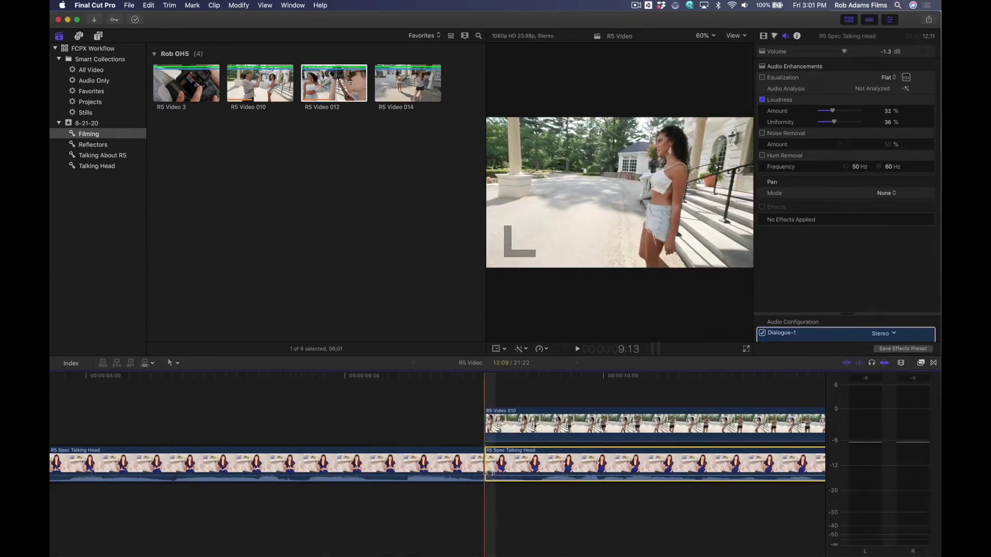
pyautogui.press('space')
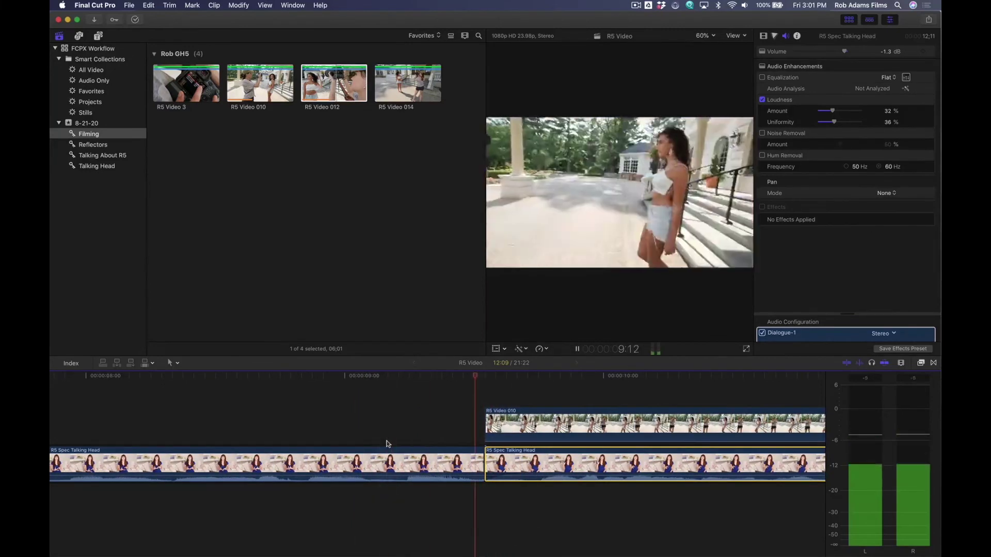
pyautogui.click(484, 474)
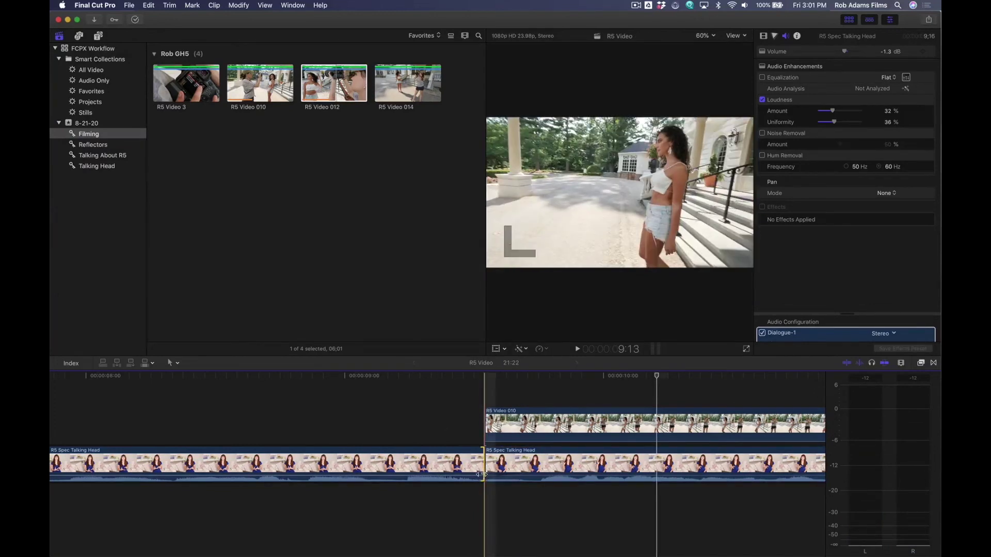
pyautogui.press('space')
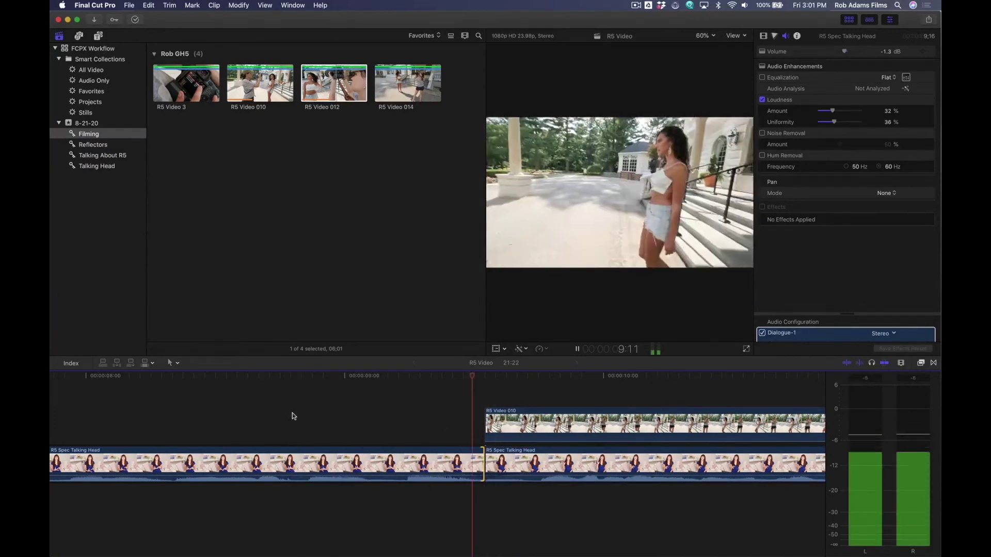
pyautogui.hotkey('shift', 'z')
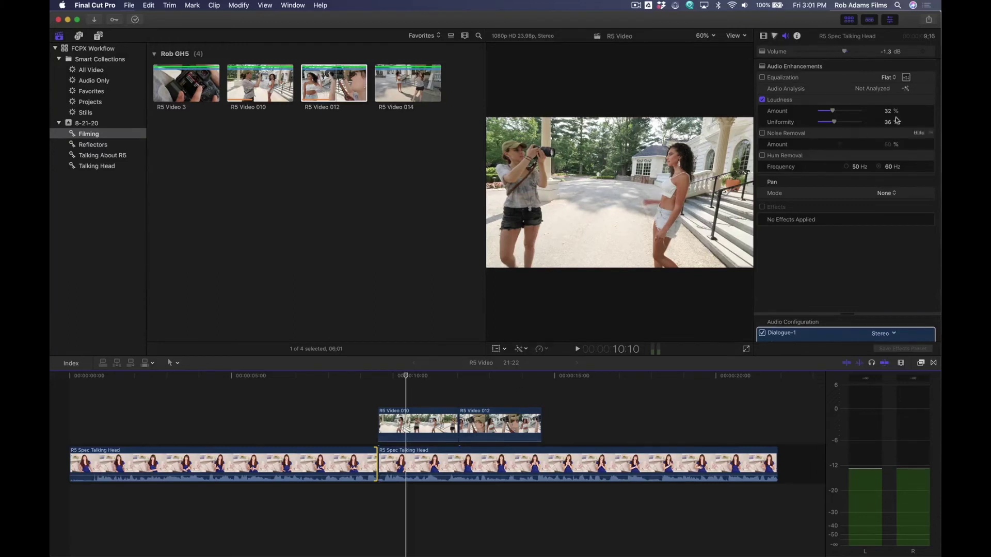
# Open the Graphic Equalizer and close it, leaving equalization at Flat
pyautogui.click(906, 77)
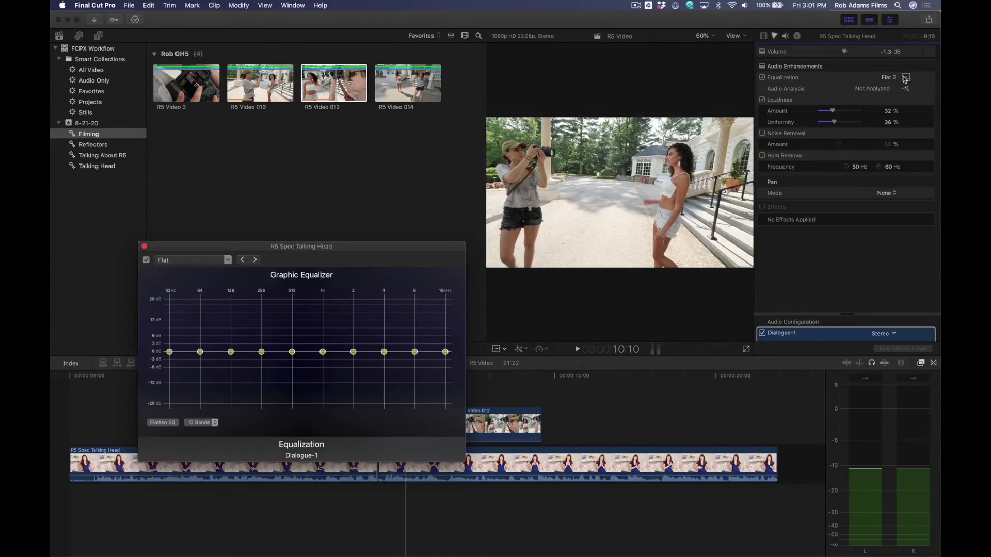
pyautogui.click(145, 247)
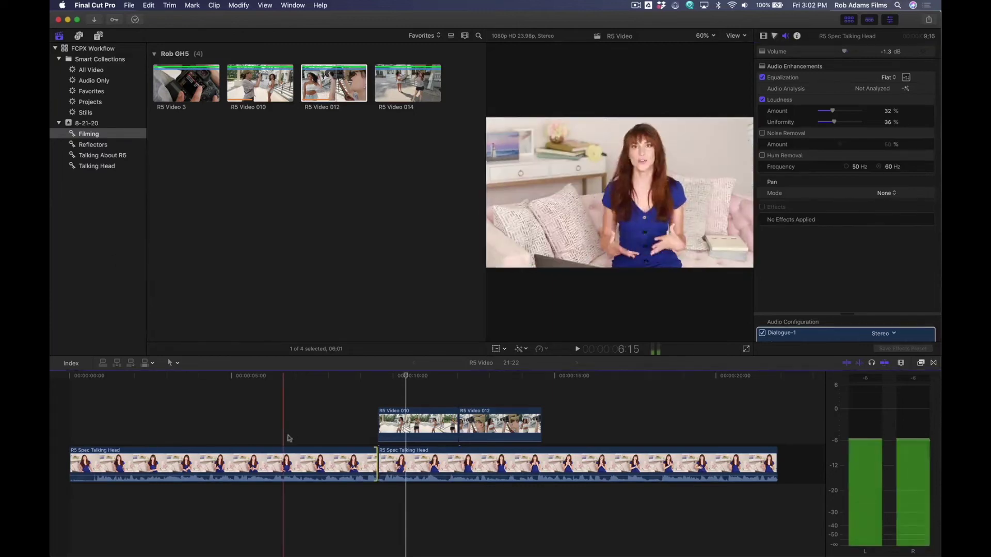
pyautogui.click(317, 464)
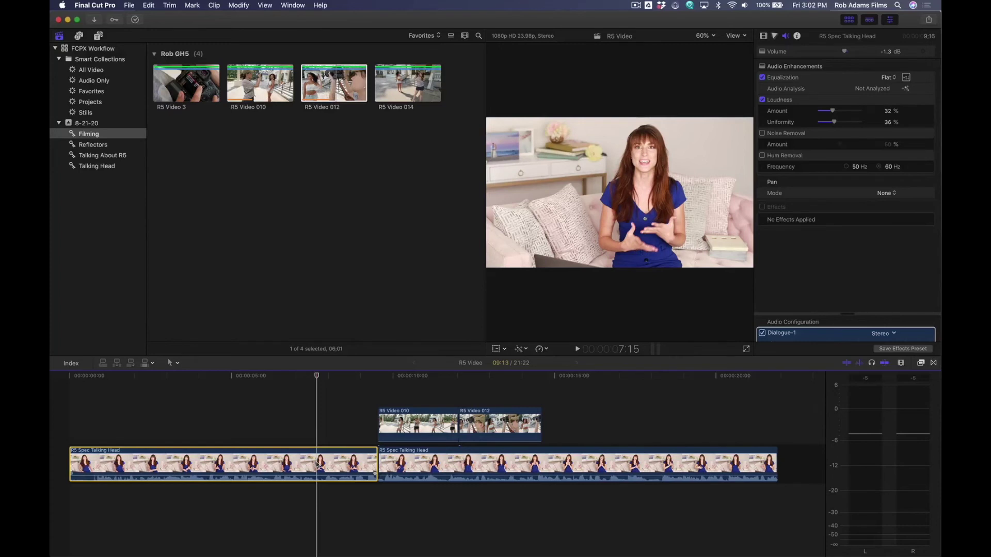
# Apply Balance Color to the first talking-head clip and set its temperature to 4765
pyautogui.click(774, 36)
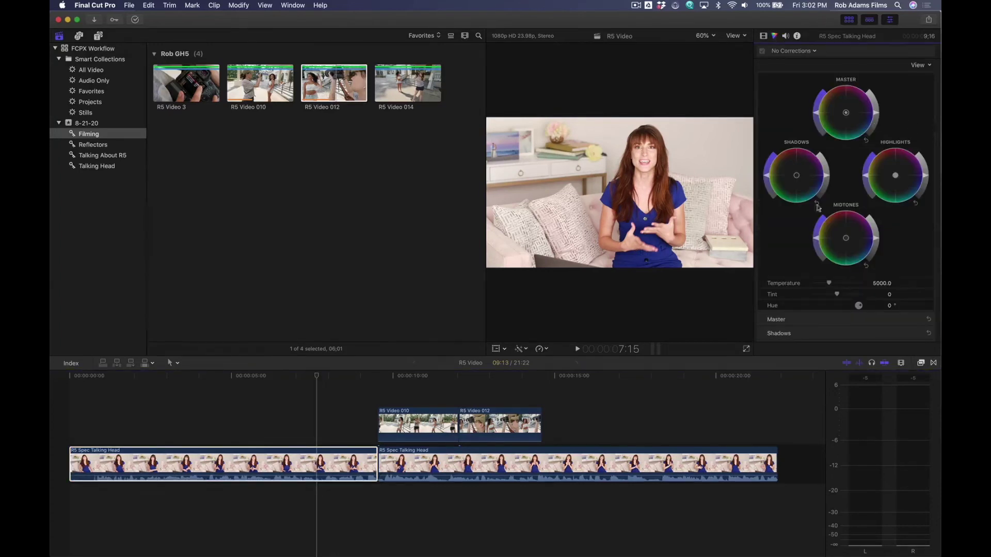
pyautogui.moveTo(829, 284); pyautogui.dragTo(837, 293)
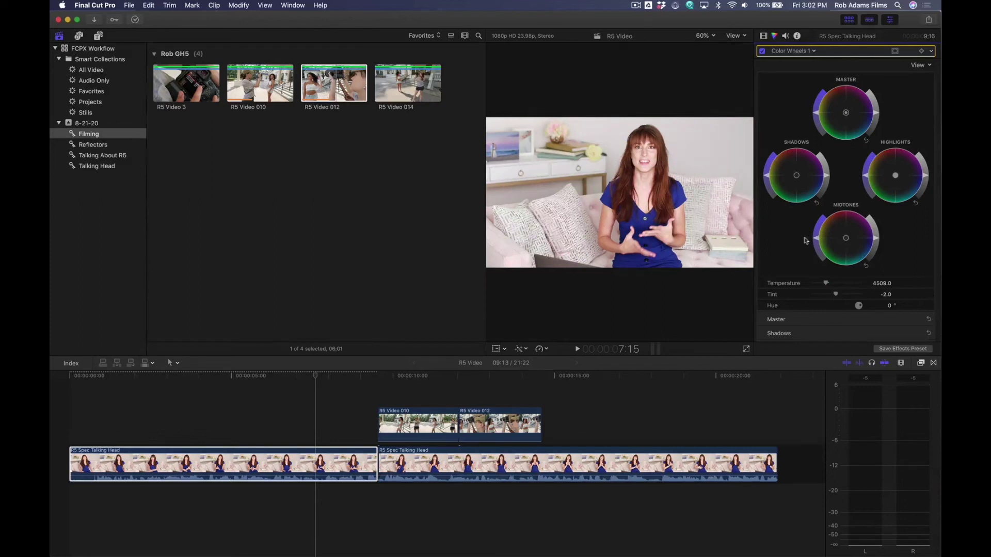
pyautogui.click(307, 436)
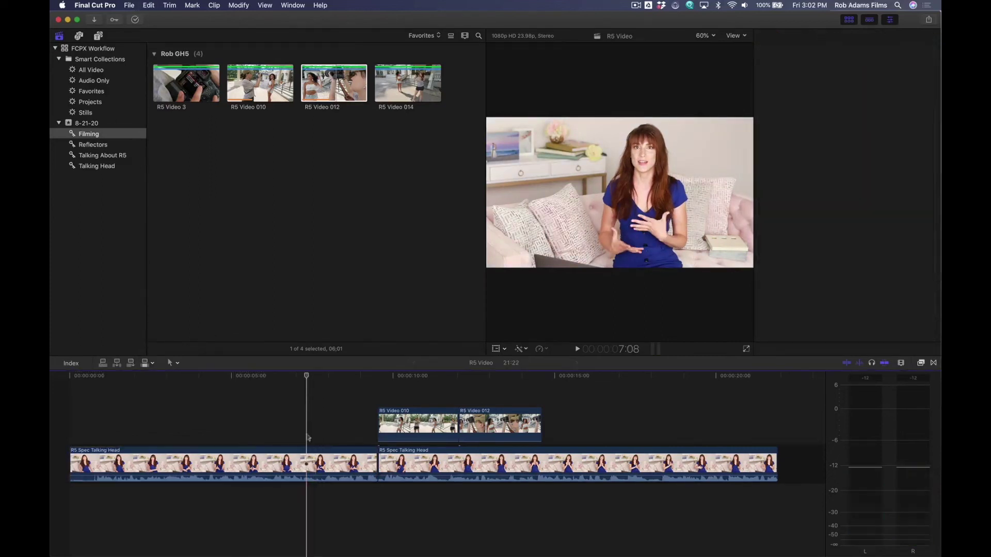
pyautogui.click(307, 455)
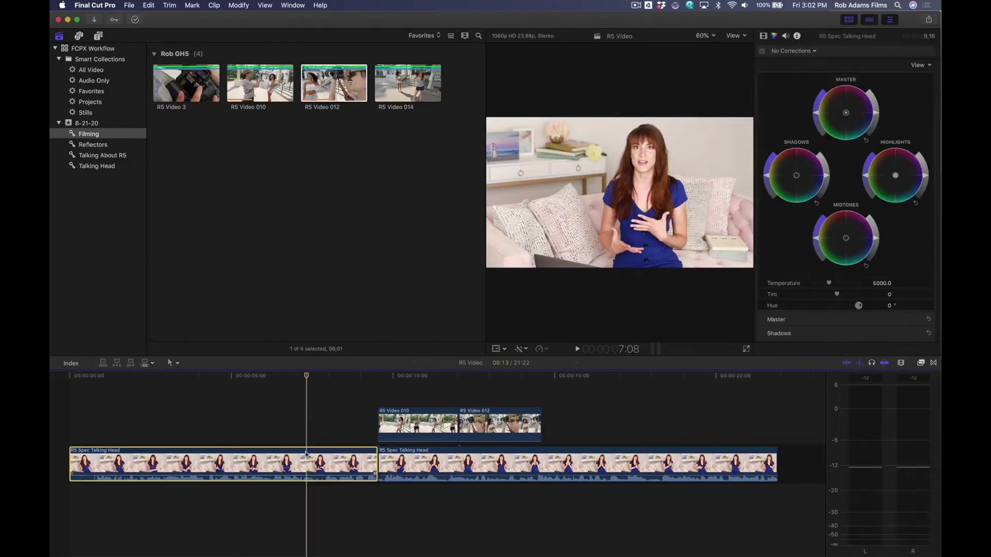
pyautogui.click(524, 349)
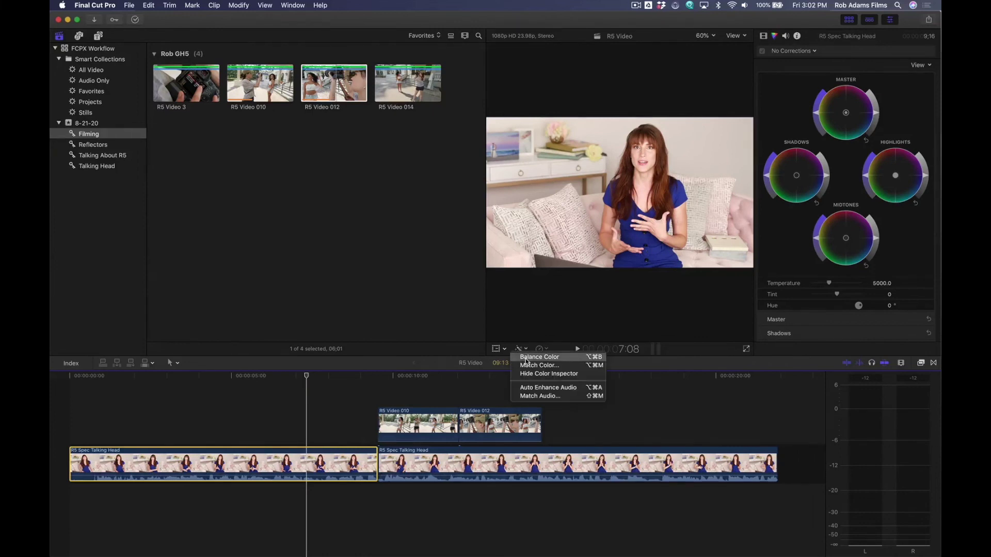
pyautogui.click(526, 359)
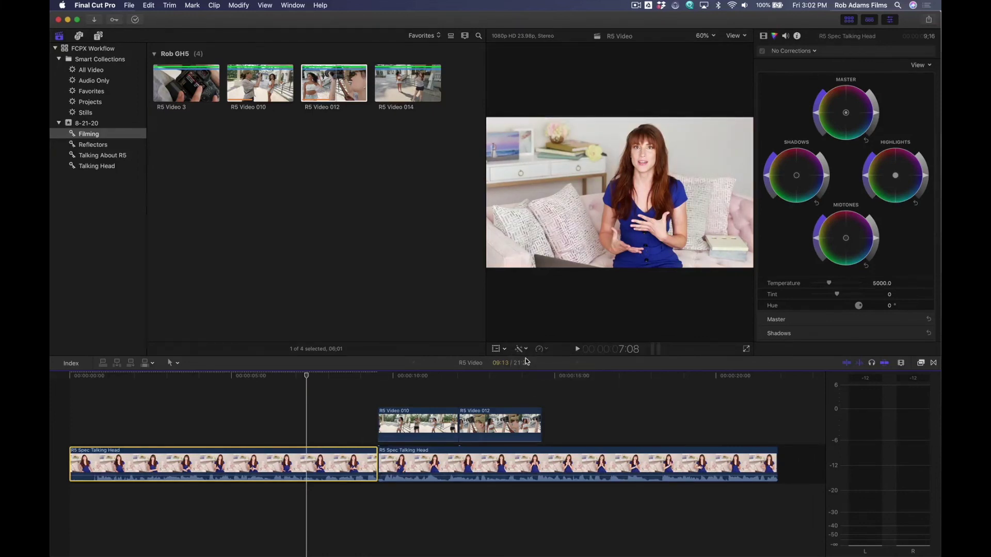
pyautogui.moveTo(827, 285); pyautogui.dragTo(826, 285)
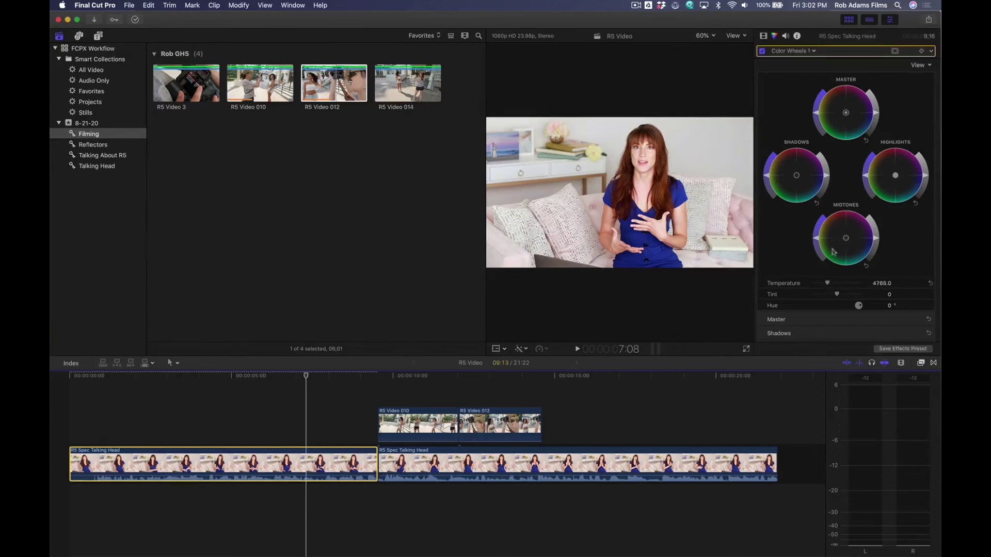
# Show and hide the luma waveform scope, then bring up the list of corrections
pyautogui.click(875, 114)
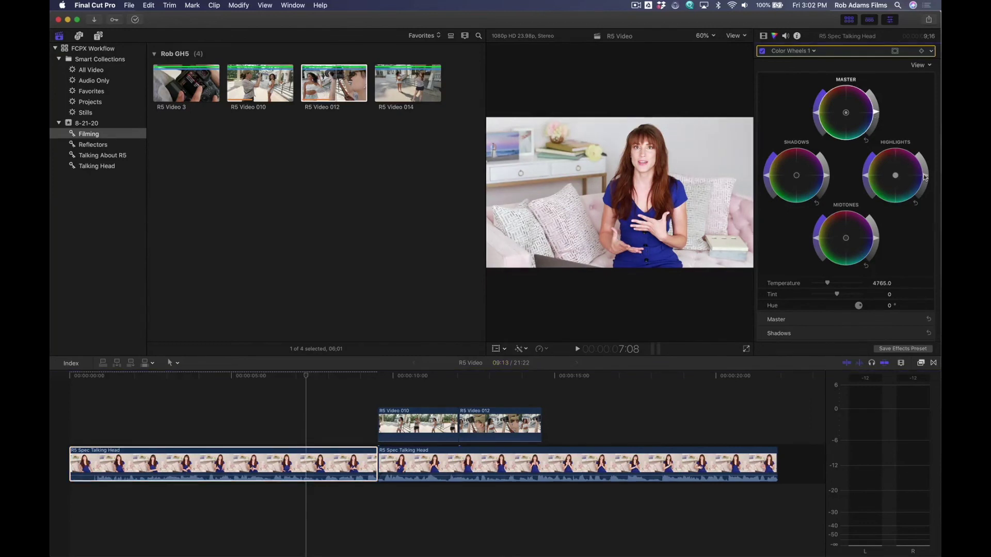
pyautogui.press('super+7')
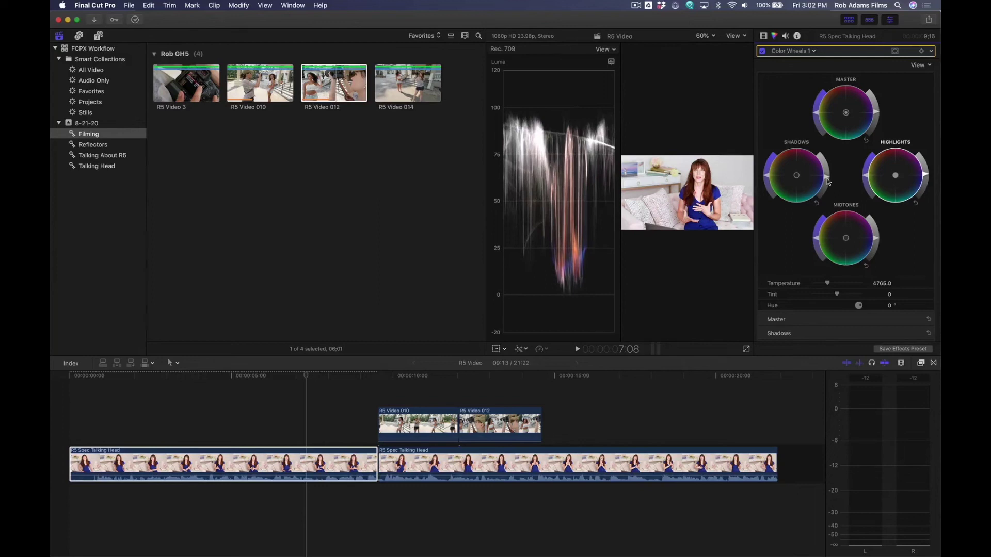
pyautogui.press('super+7')
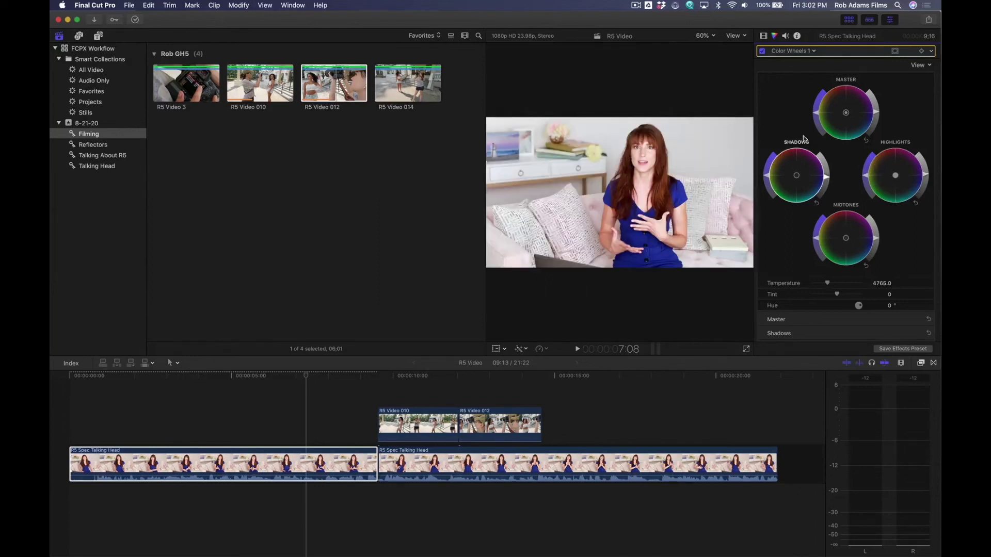
pyautogui.click(812, 52)
# Add Hue/Saturation Curves lowering a sampled hue's saturation, then return to Color Wheels 1
pyautogui.click(815, 114)
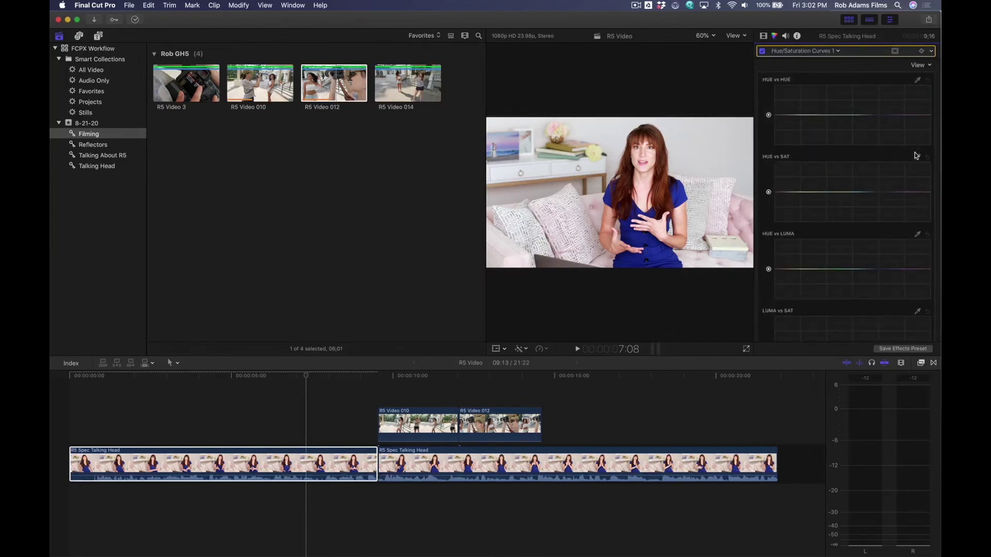
pyautogui.click(917, 157)
pyautogui.click(708, 153)
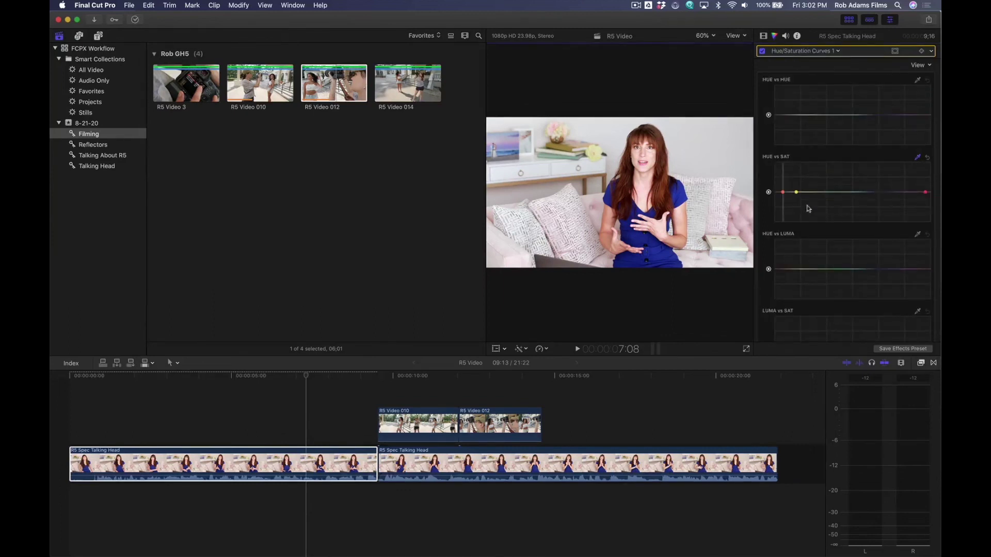
pyautogui.moveTo(783, 199); pyautogui.dragTo(784, 207)
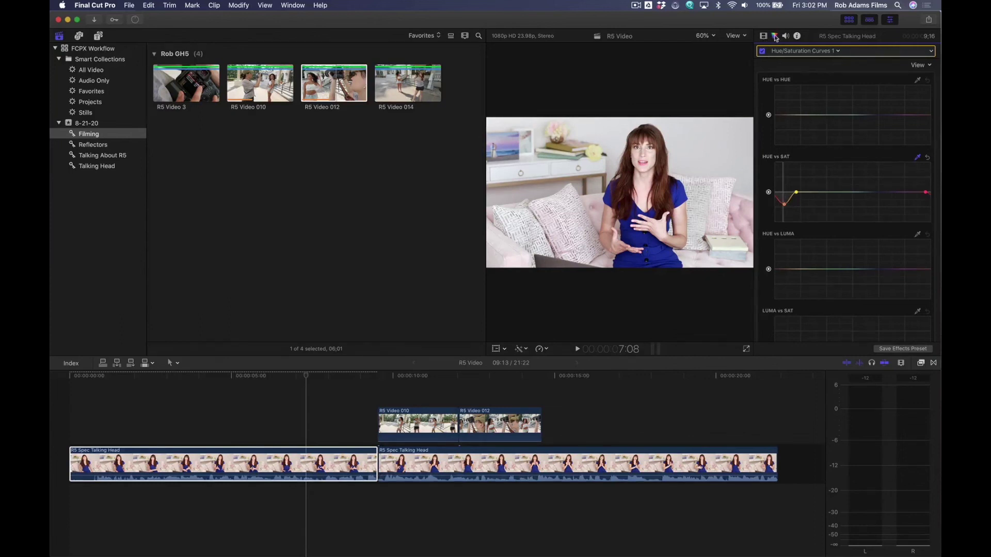
pyautogui.click(800, 51)
pyautogui.click(797, 70)
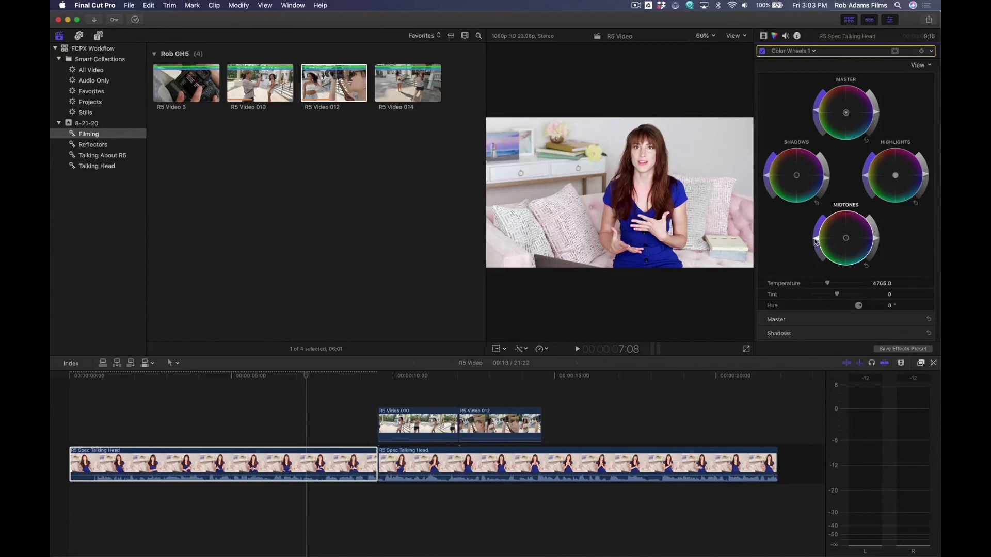
# Paste the first clip's video and audio attributes onto the second talking-head clip
pyautogui.click(492, 463)
pyautogui.press('super+shift+v')
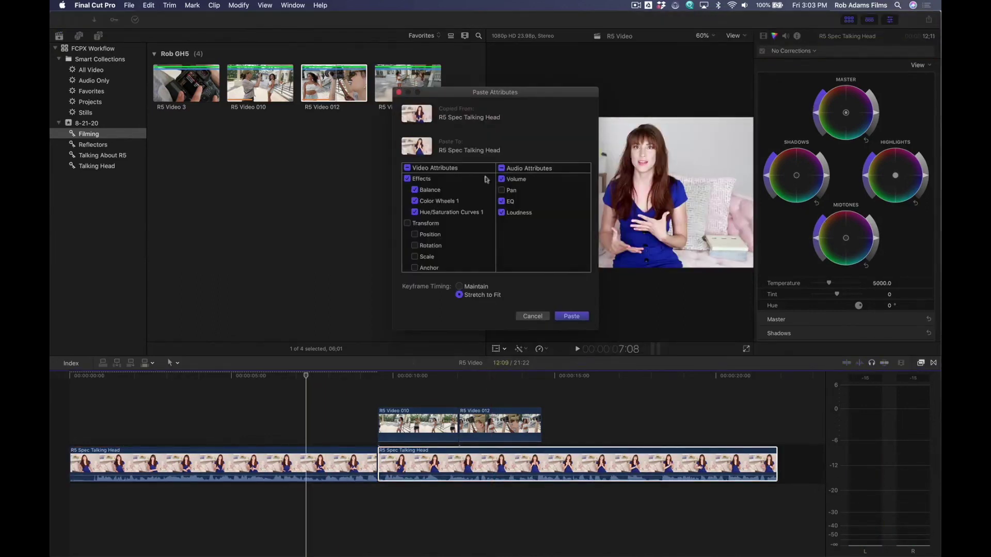
pyautogui.click(571, 315)
# Toggle the first talking-head clip's effects off and on in the Video inspector to compare
pyautogui.click(290, 399)
pyautogui.click(301, 453)
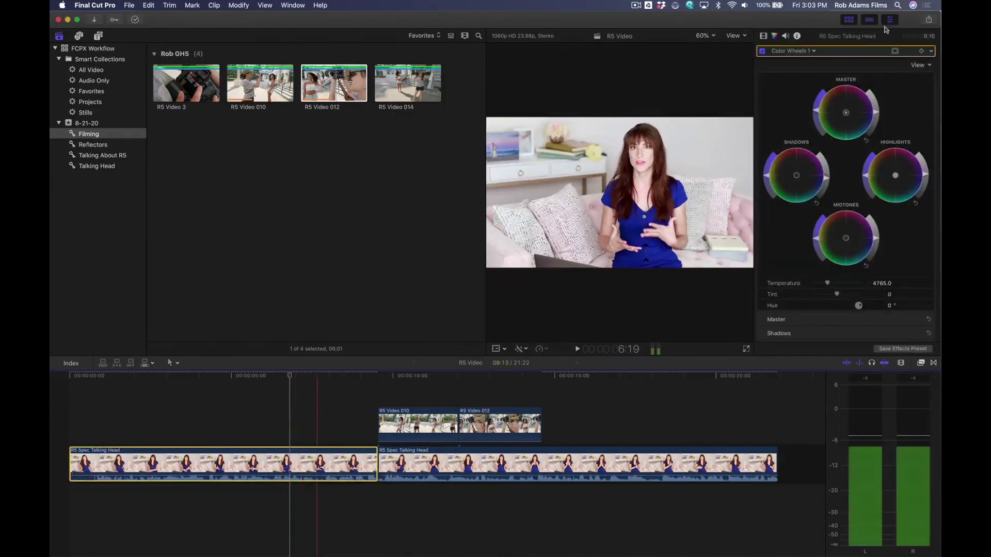
pyautogui.click(763, 35)
pyautogui.click(763, 52)
pyautogui.click(763, 52)
pyautogui.click(762, 52)
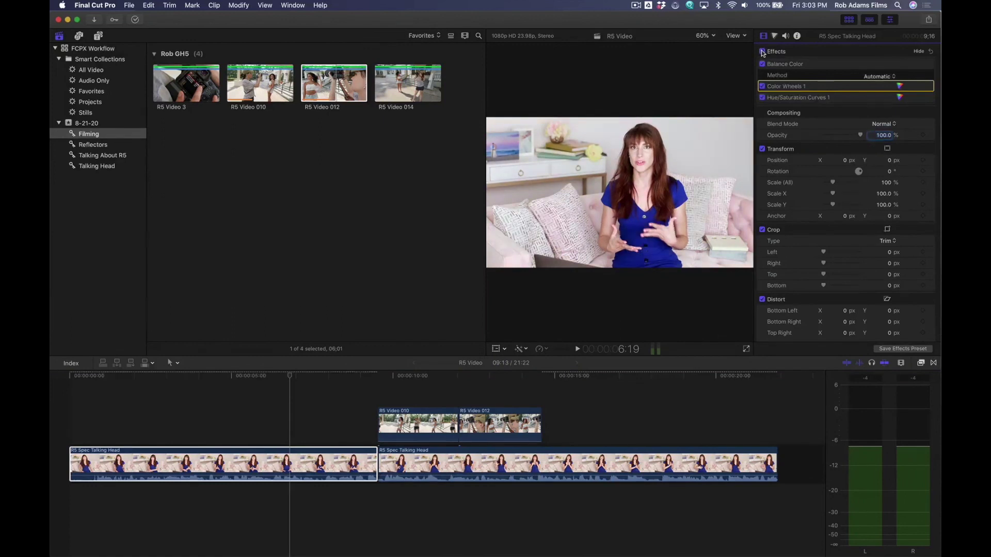
pyautogui.click(762, 52)
# Place a Preset 1 title over the talking head, preview it, then delete it from the timeline
pyautogui.click(99, 36)
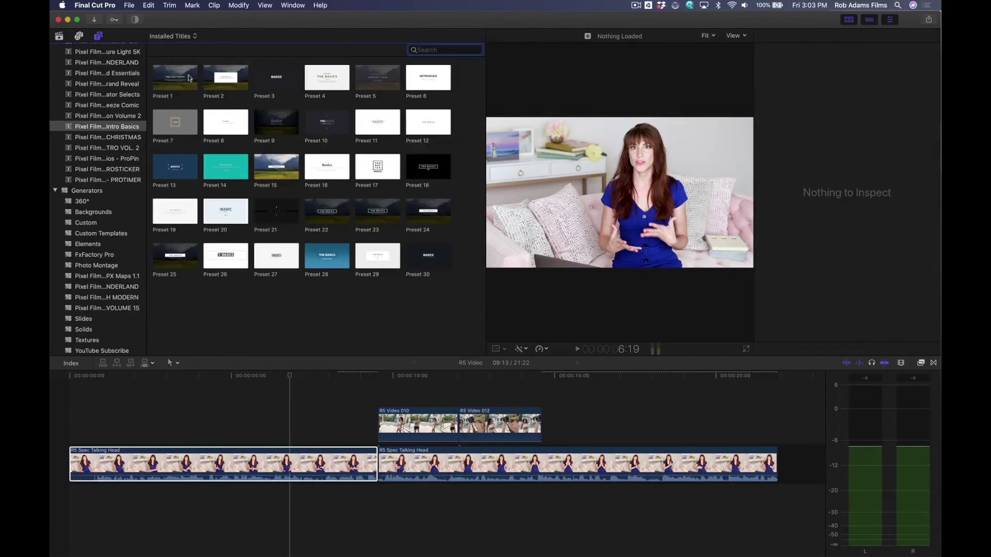
pyautogui.moveTo(175, 77); pyautogui.dragTo(166, 436)
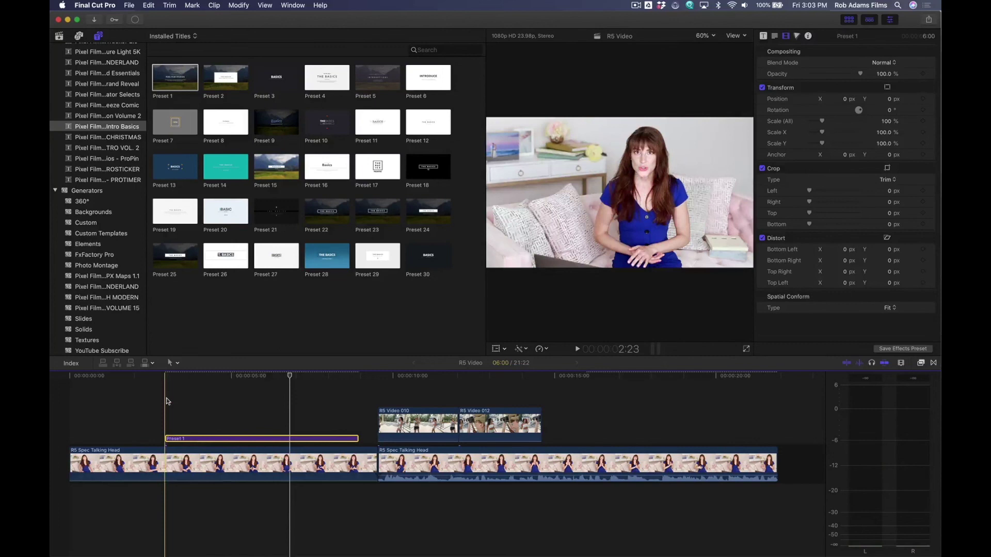
pyautogui.press('space')
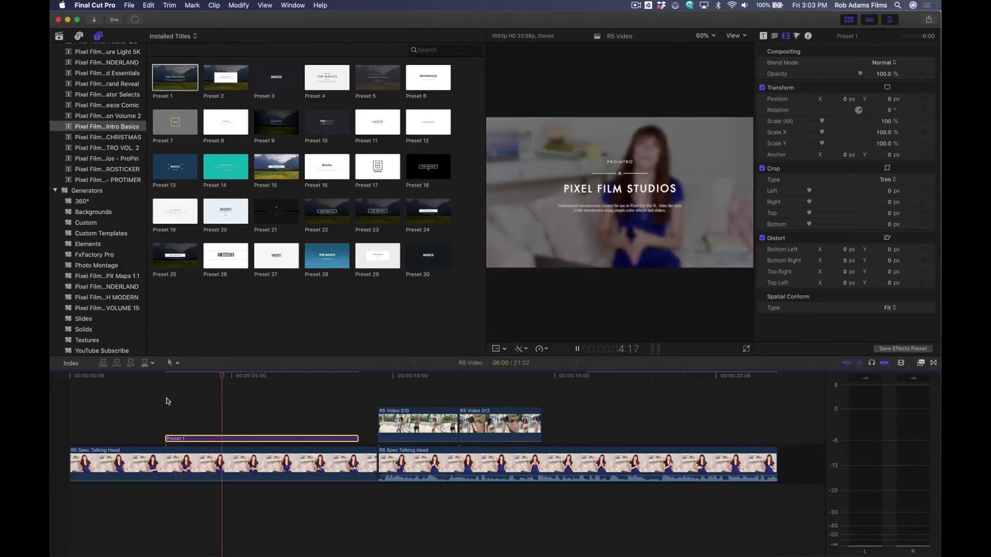
pyautogui.press('space')
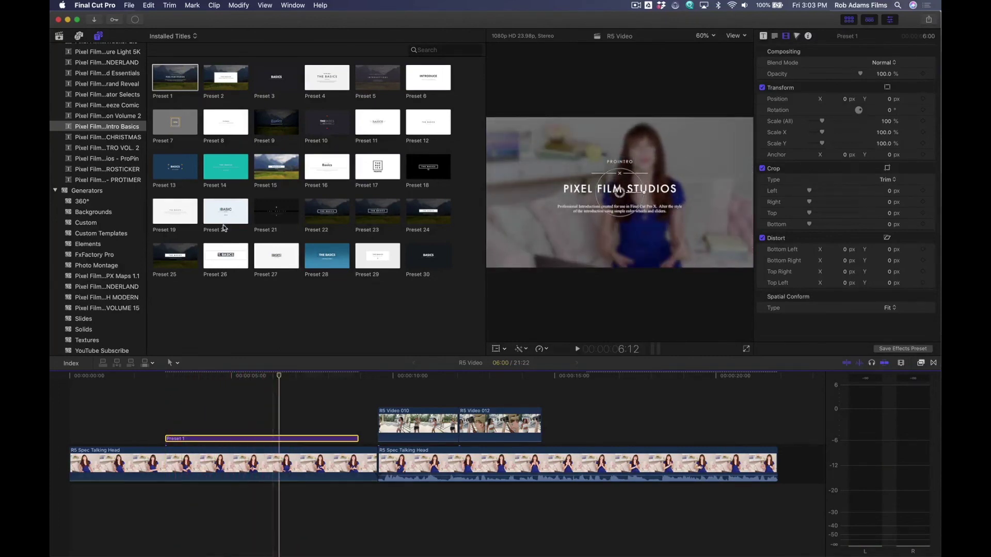
pyautogui.click(330, 217)
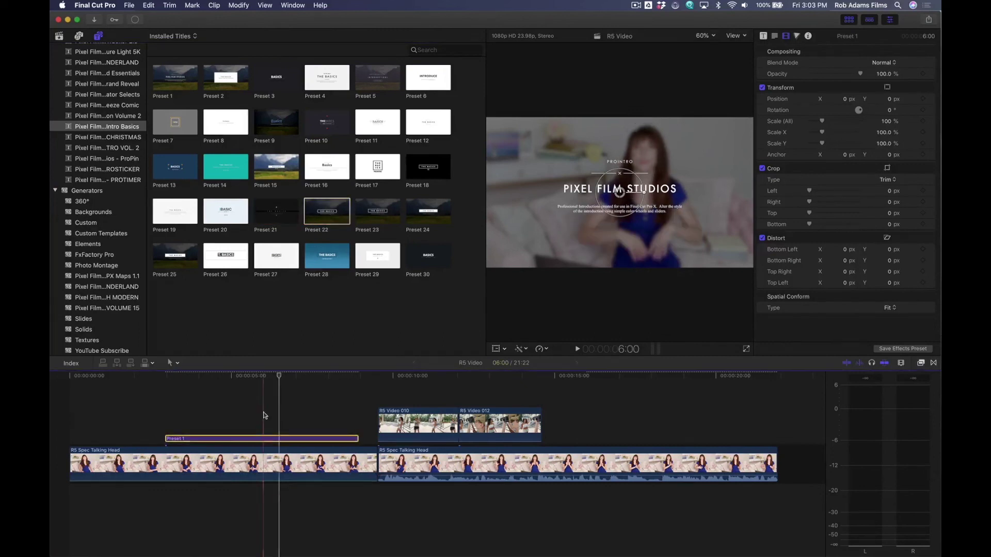
pyautogui.press('Delete')
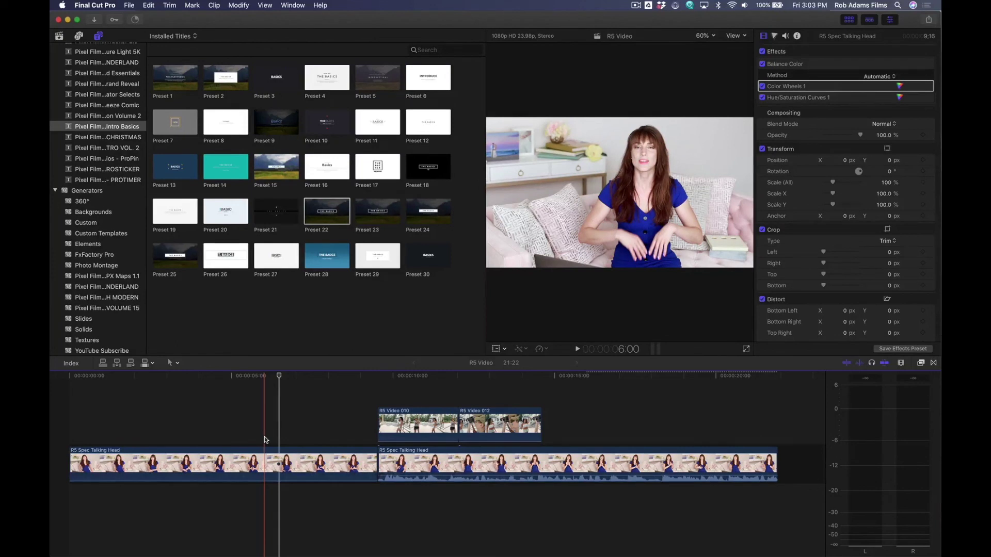
pyautogui.click(264, 440)
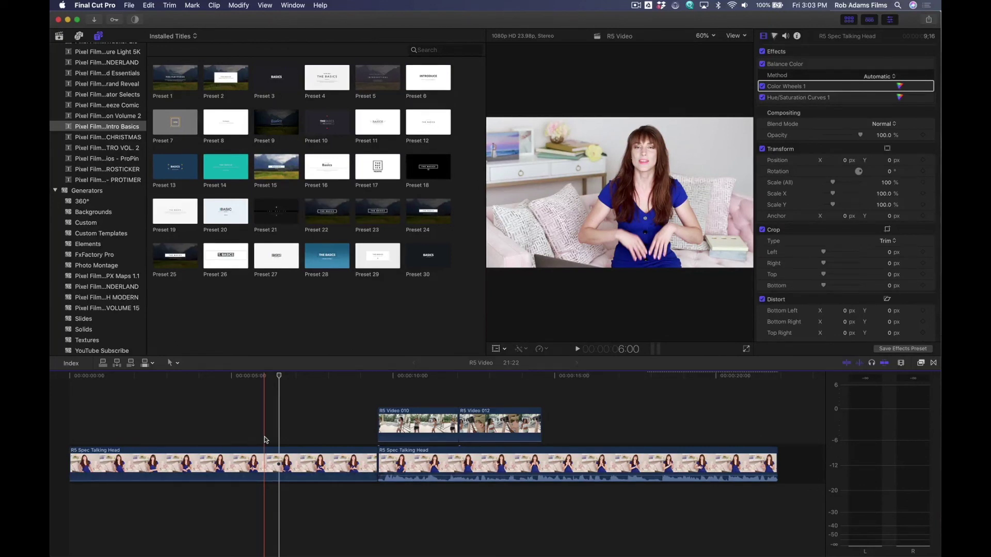